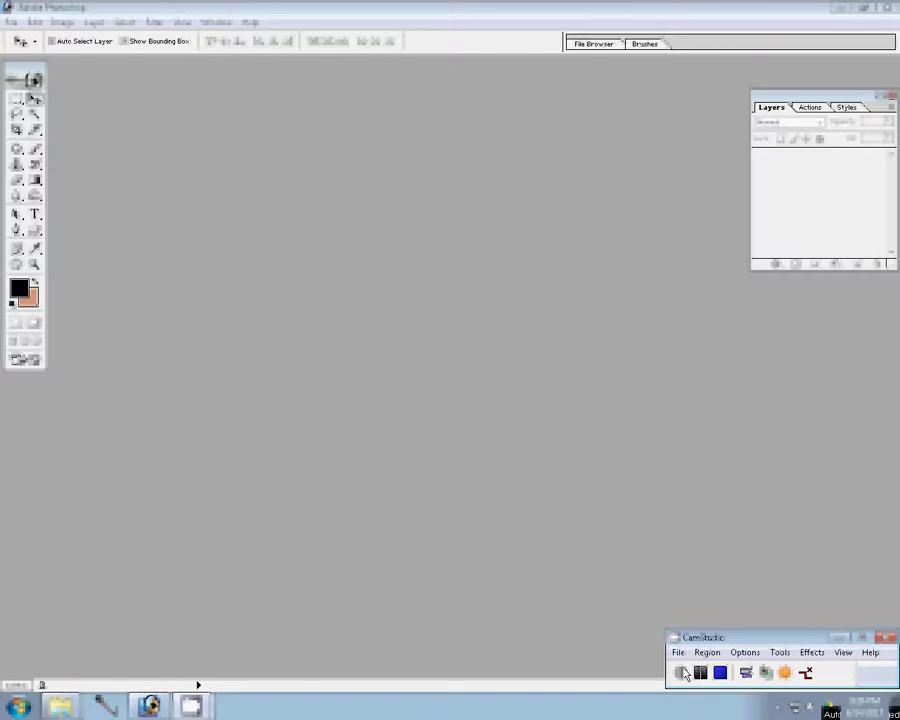
# - Create a new 36 x 12 inch, 300 ppi white document and move its window lower
pyautogui.hotkey('ctrl', 'n')
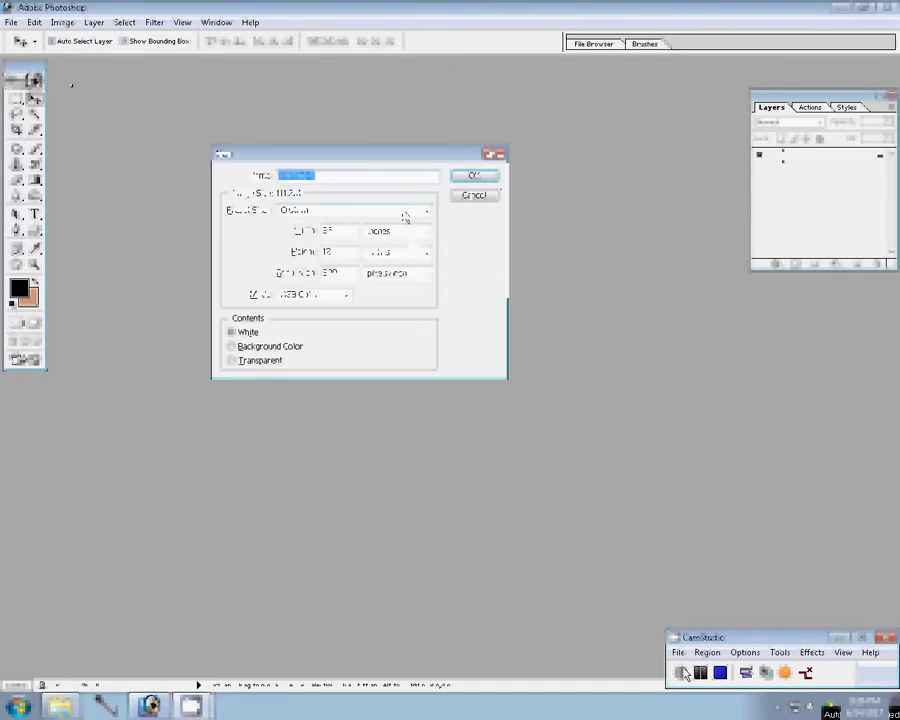
pyautogui.press('Return')
pyautogui.moveTo(444, 68); pyautogui.dragTo(444, 396)
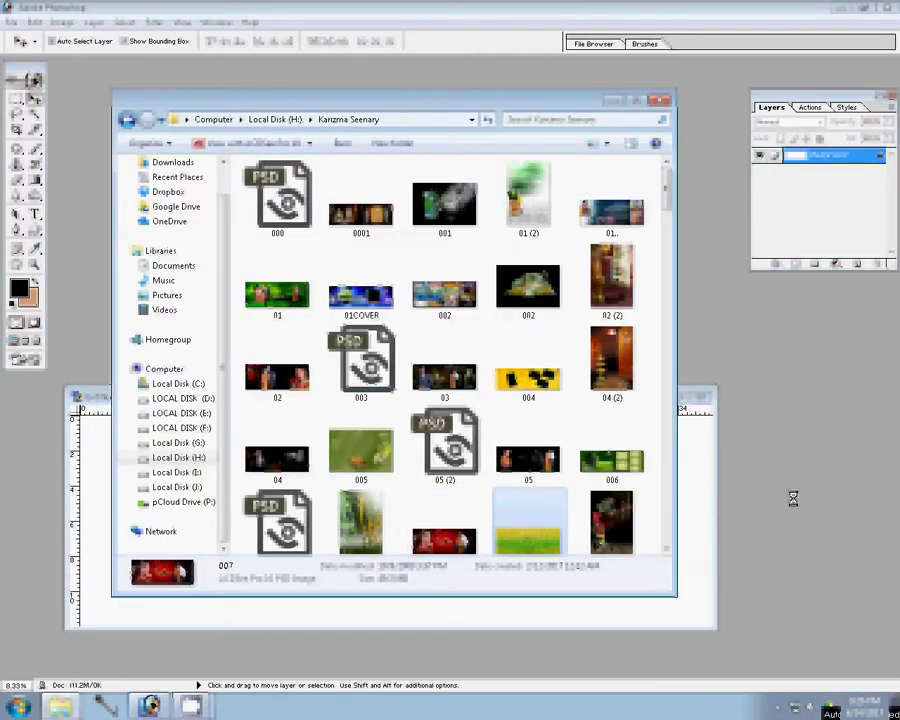
# - Merge the 007 grass image's layers into a single background layer
pyautogui.click(793, 497)
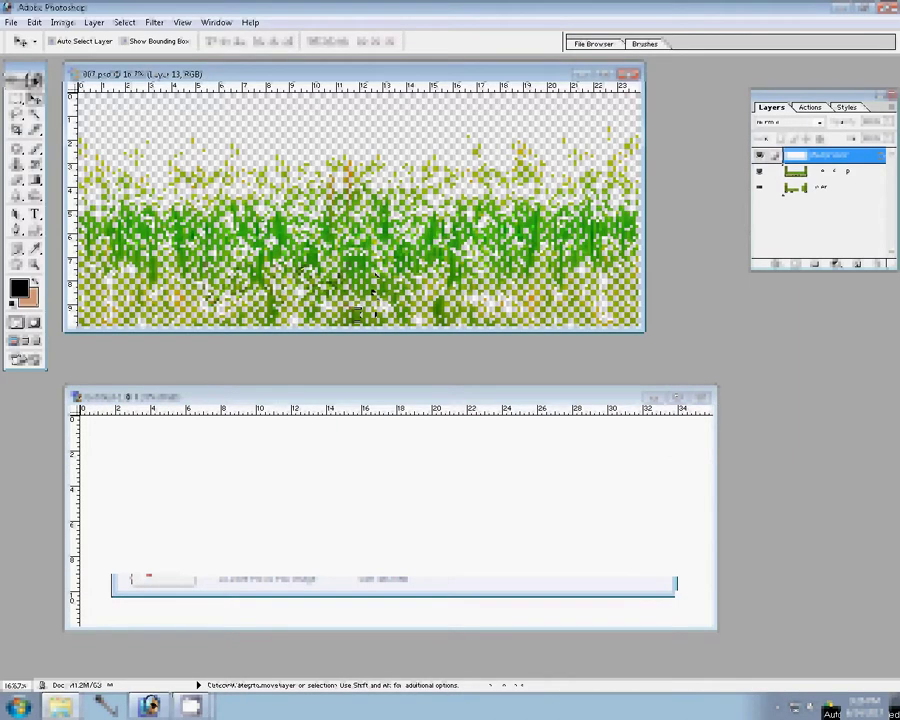
pyautogui.hotkey('ctrl', 'e')
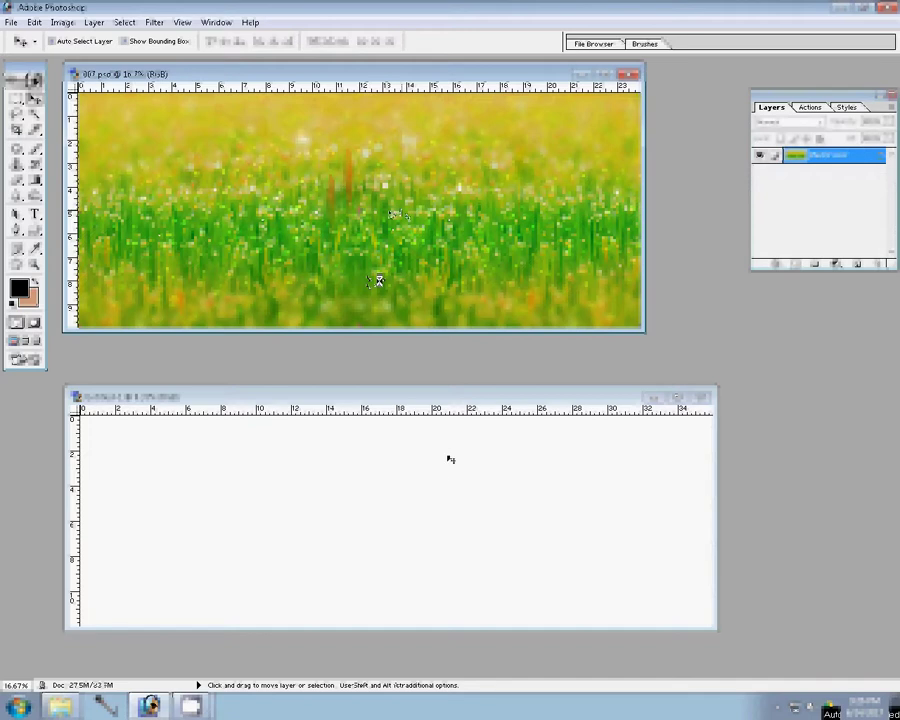
# - Place the grass as Layer 1 scaled to fill the spread, then close 007.psd unsaved
pyautogui.moveTo(378, 281); pyautogui.dragTo(436, 464)
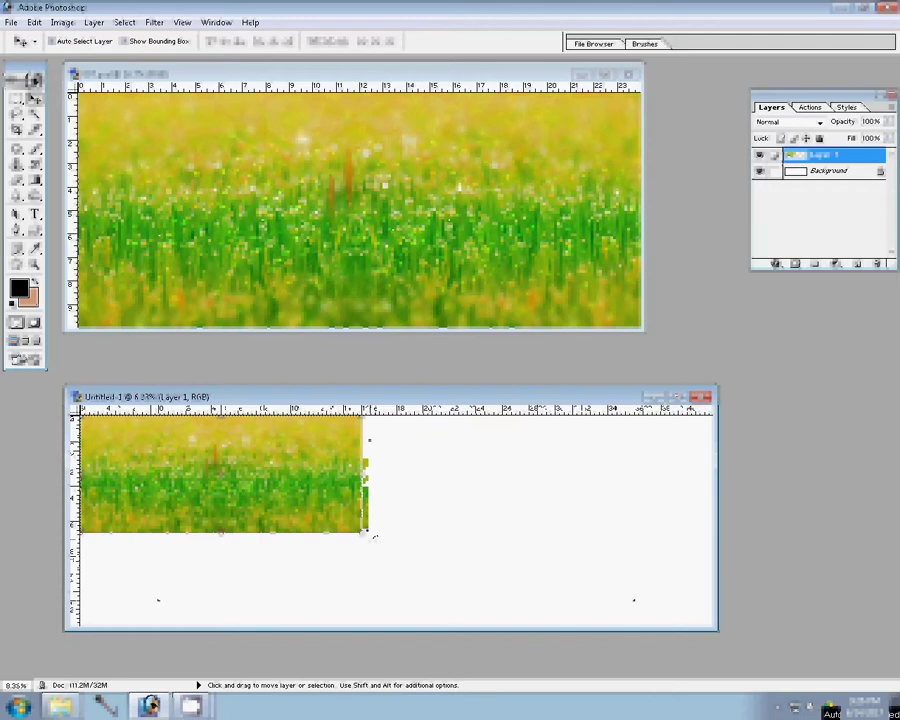
pyautogui.hotkey('ctrl', 't')
pyautogui.moveTo(365, 533); pyautogui.dragTo(632, 601)
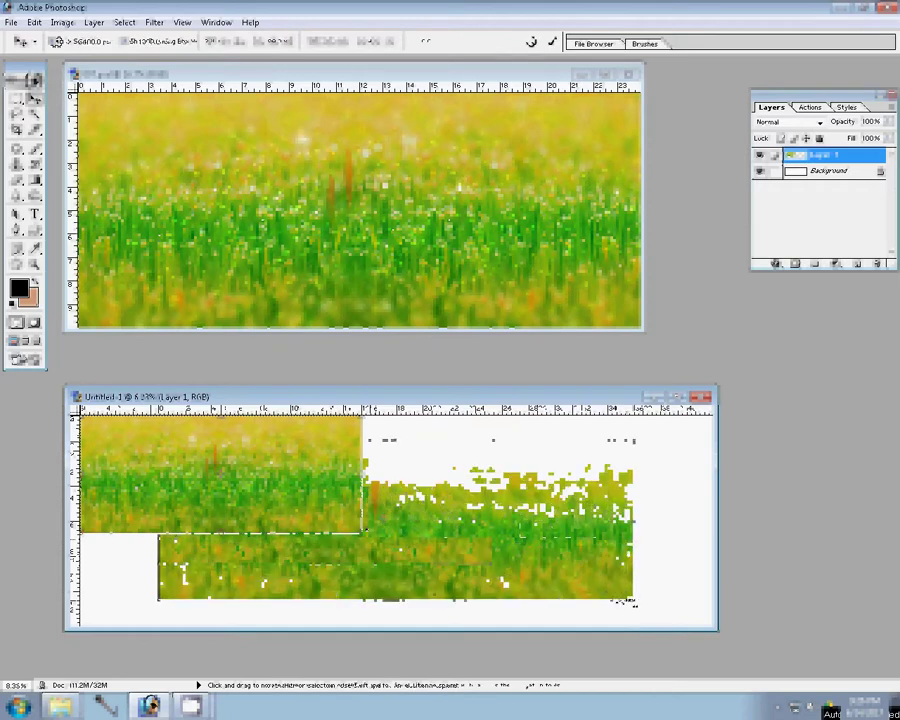
pyautogui.click(552, 42)
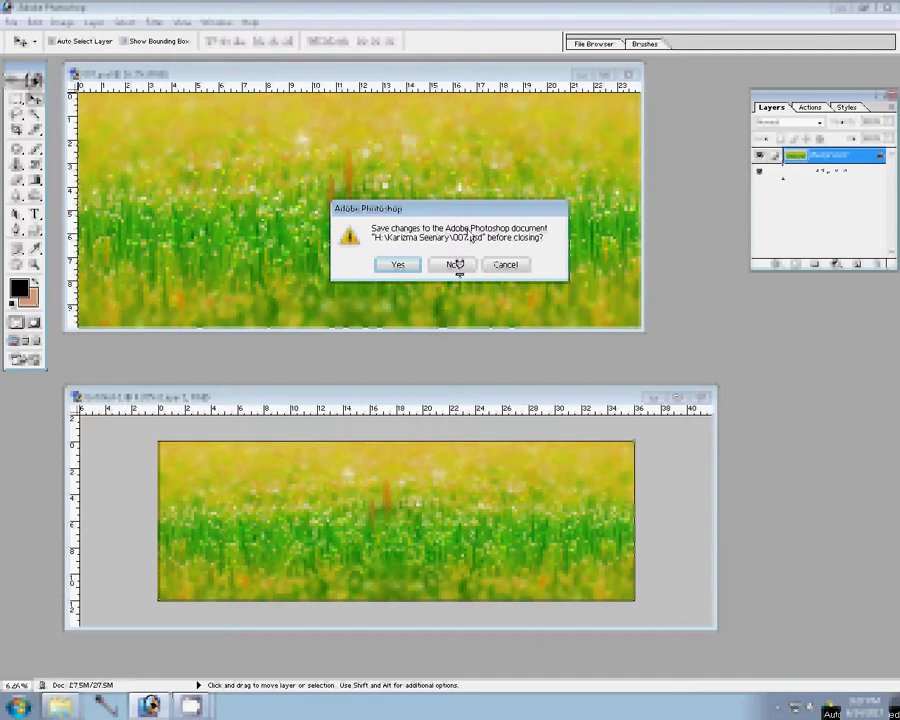
pyautogui.click(455, 264)
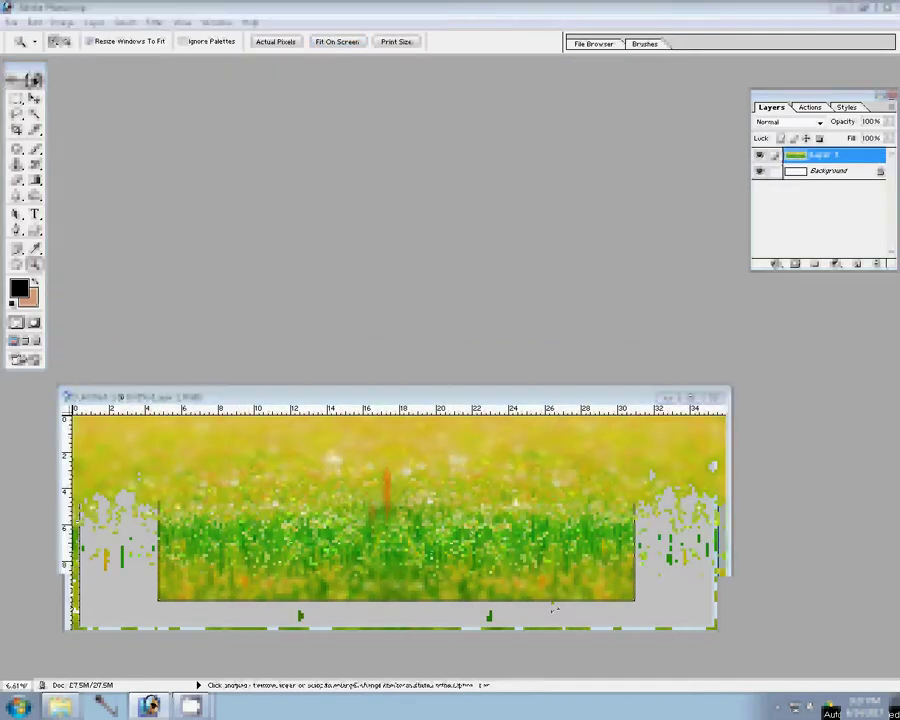
pyautogui.hotkey('ctrl', 'o')
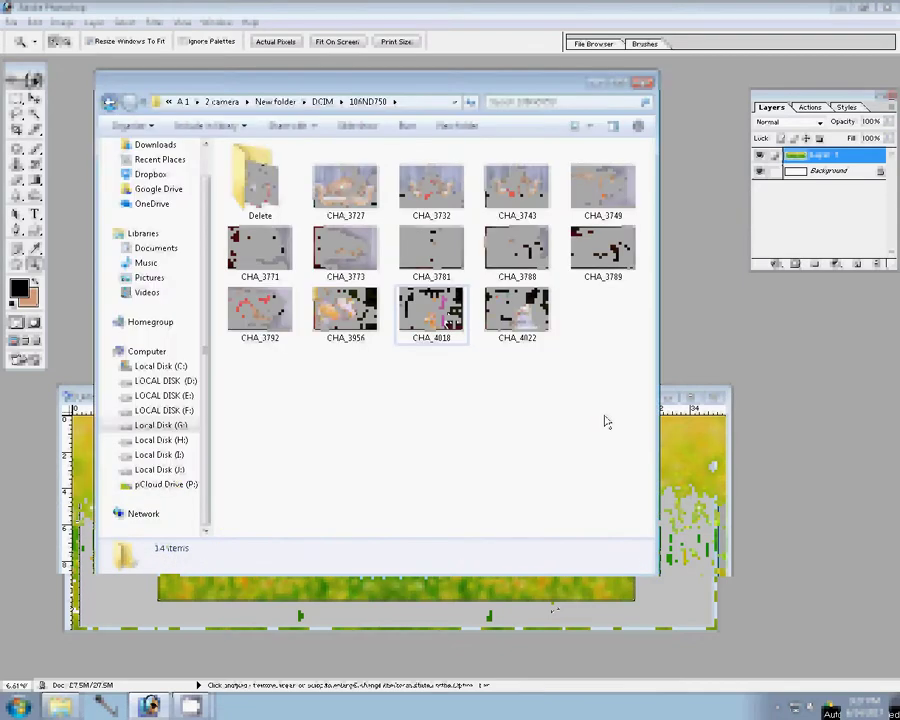
# - Open the wedding photos CHA_4018 and CHA_4022 together
pyautogui.click(431, 315)
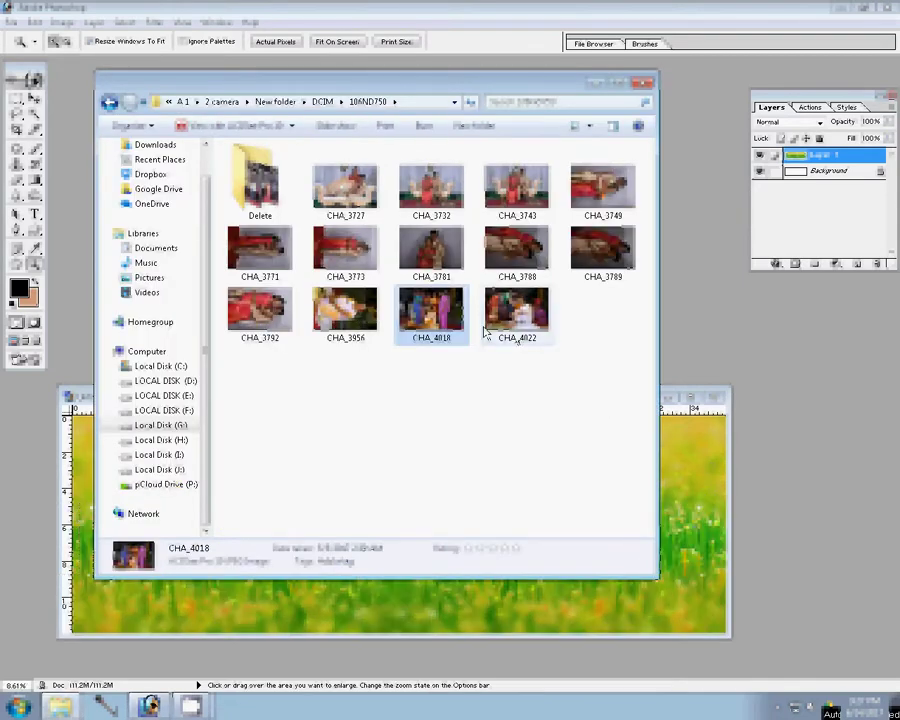
pyautogui.keyDown('ctrl'); pyautogui.click(505, 318); pyautogui.keyUp('ctrl')
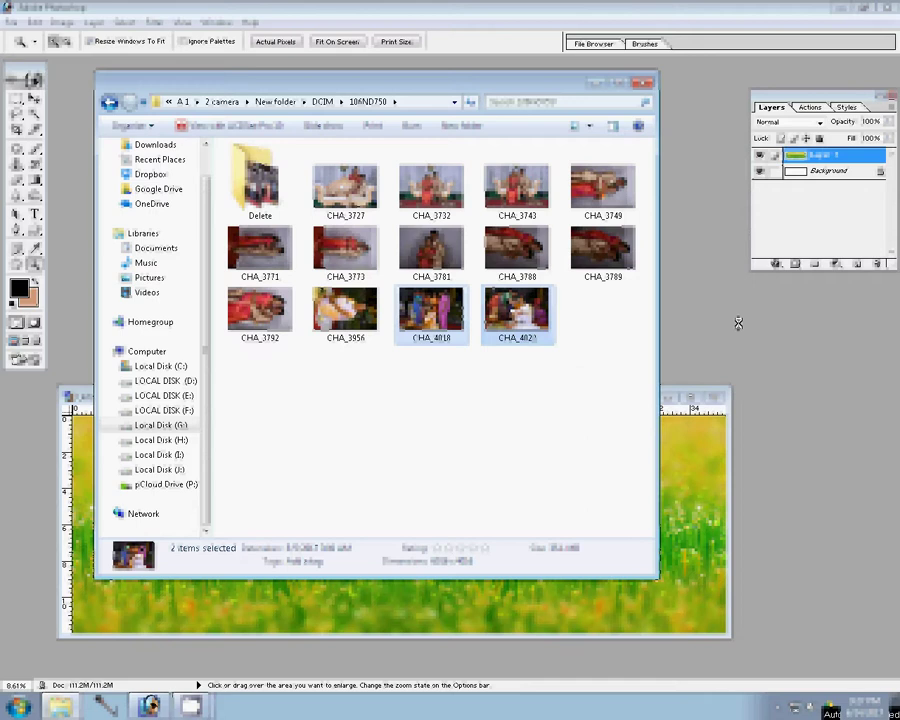
pyautogui.press('Return')
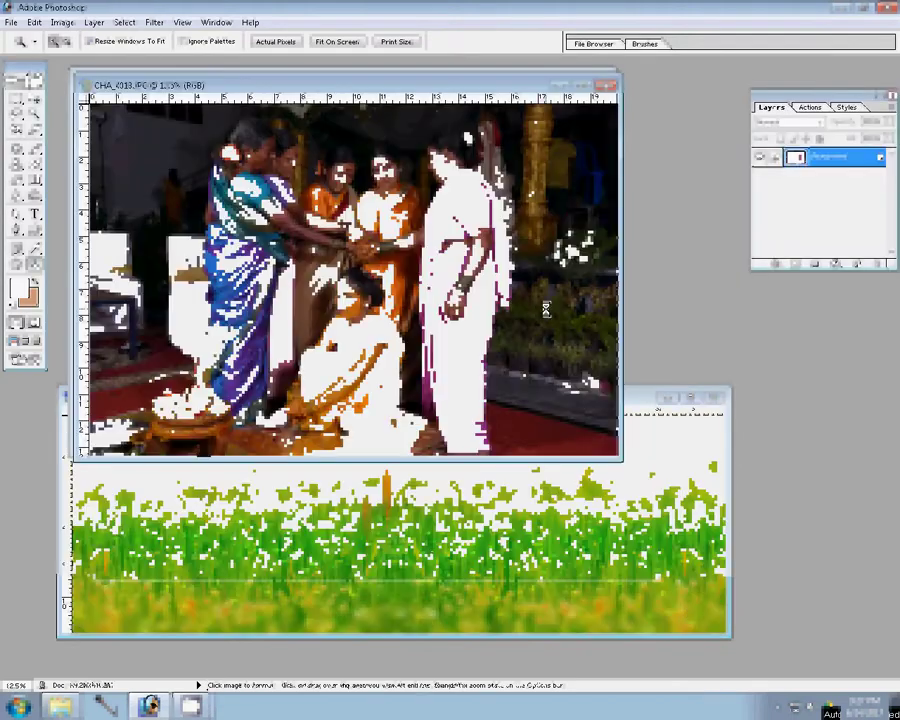
# - Shrink CHA_4018, copy it onto the grass spread as a new layer, and close it
pyautogui.hotkey('ctrl', 'alt', 'i')
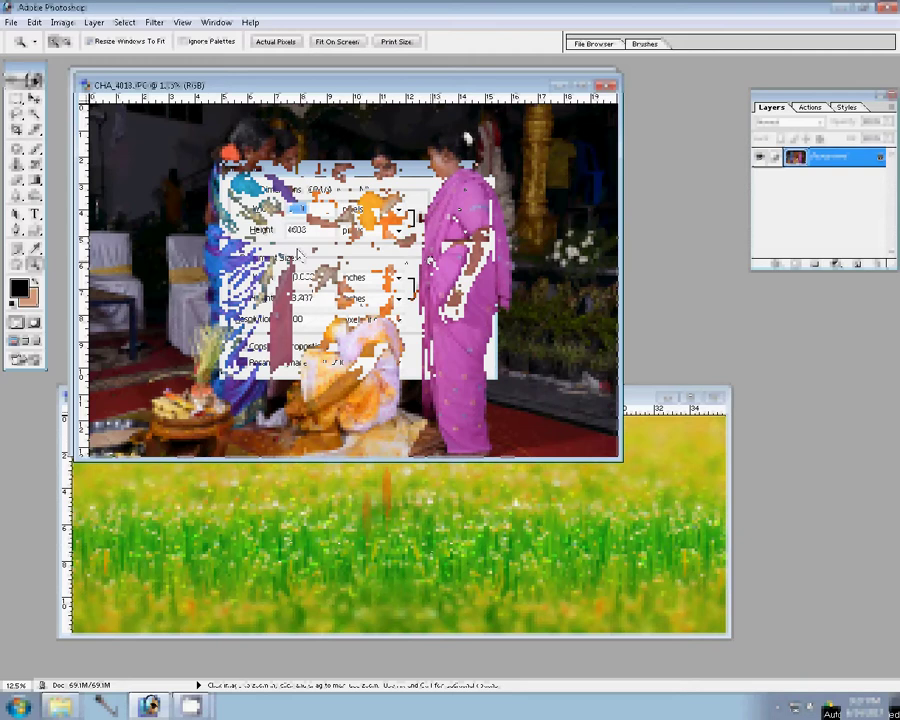
pyautogui.press('Escape')
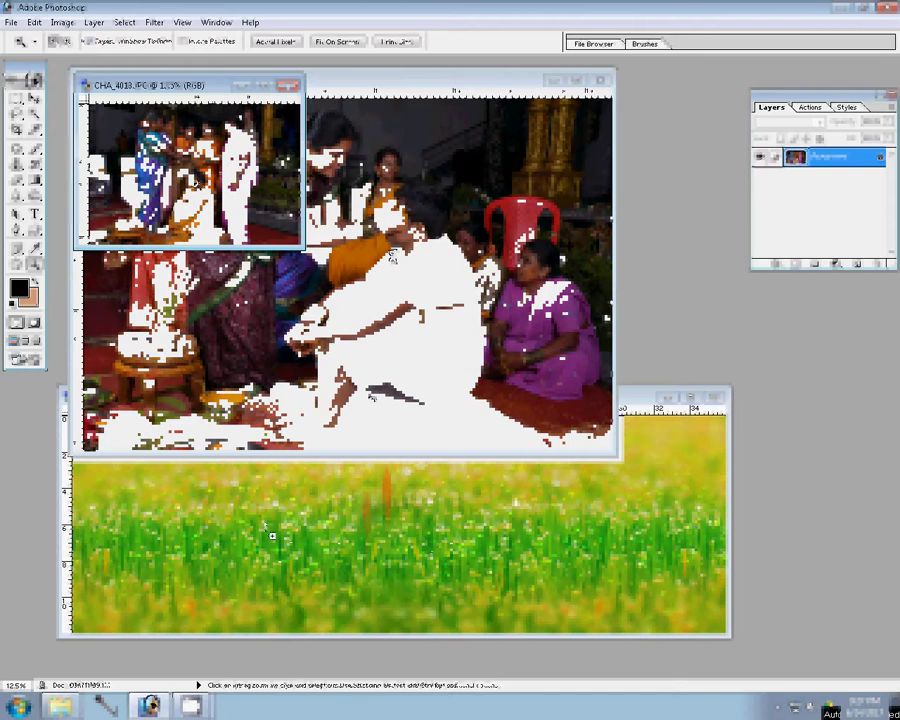
pyautogui.moveTo(265, 525); pyautogui.dragTo(268, 523)
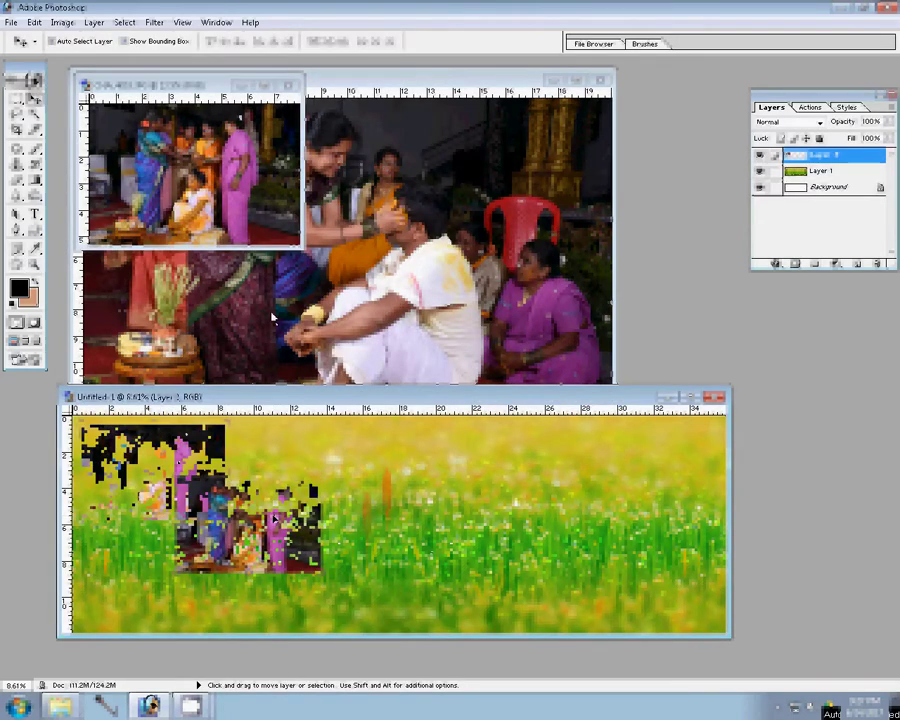
pyautogui.click(288, 84)
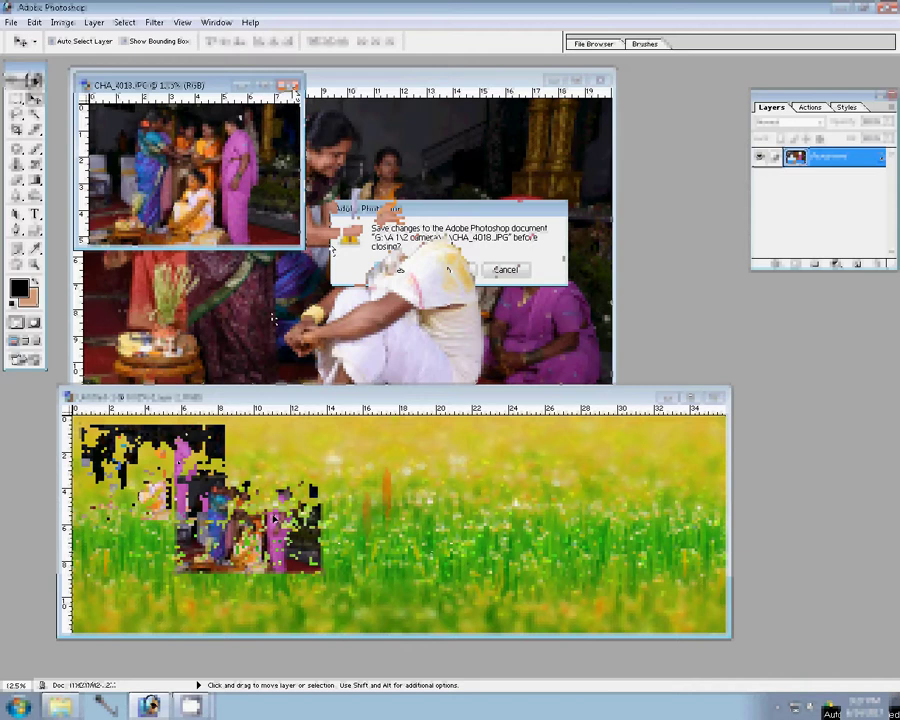
# - Discard CHA_4018, resize CHA_4022's width, place it as Layer 3, and close it unsaved
pyautogui.press('n')
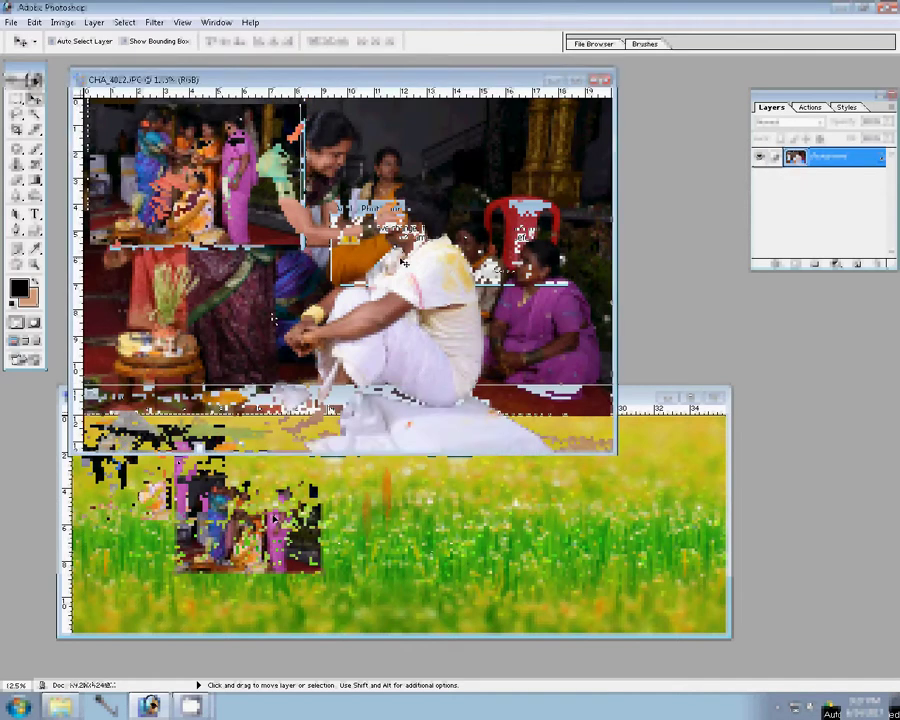
pyautogui.hotkey('ctrl', 'alt', 'i')
pyautogui.doubleClick(322, 283)
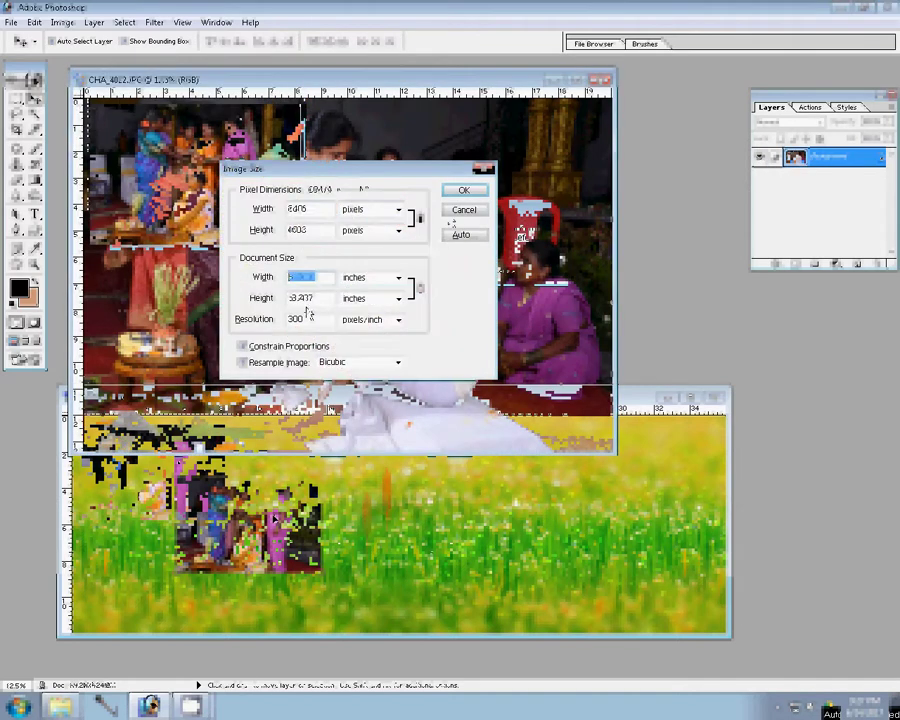
pyautogui.click(450, 210)
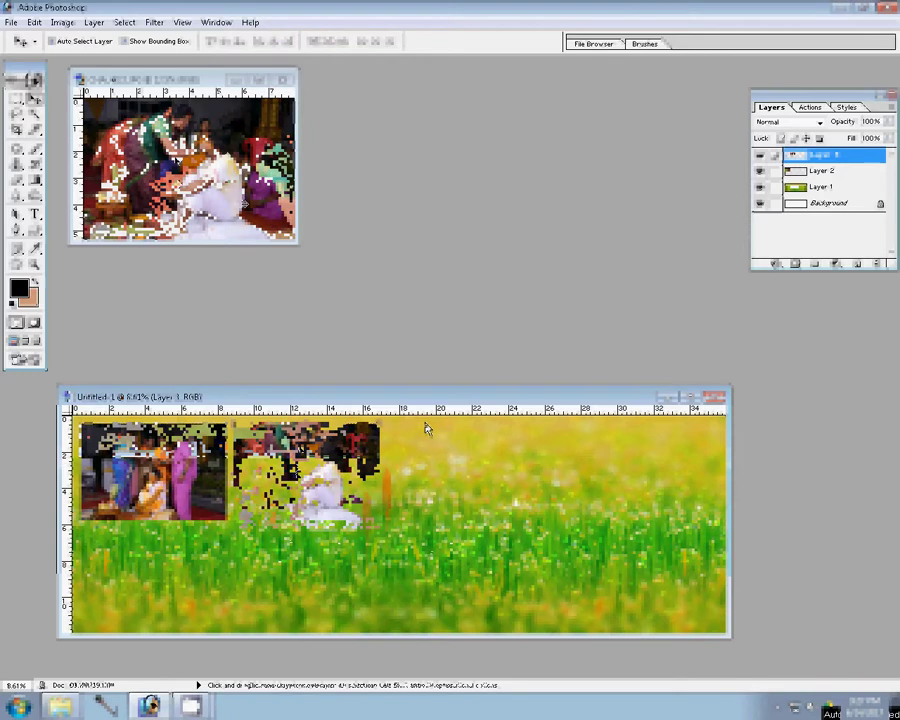
pyautogui.hotkey('ctrl', 'w')
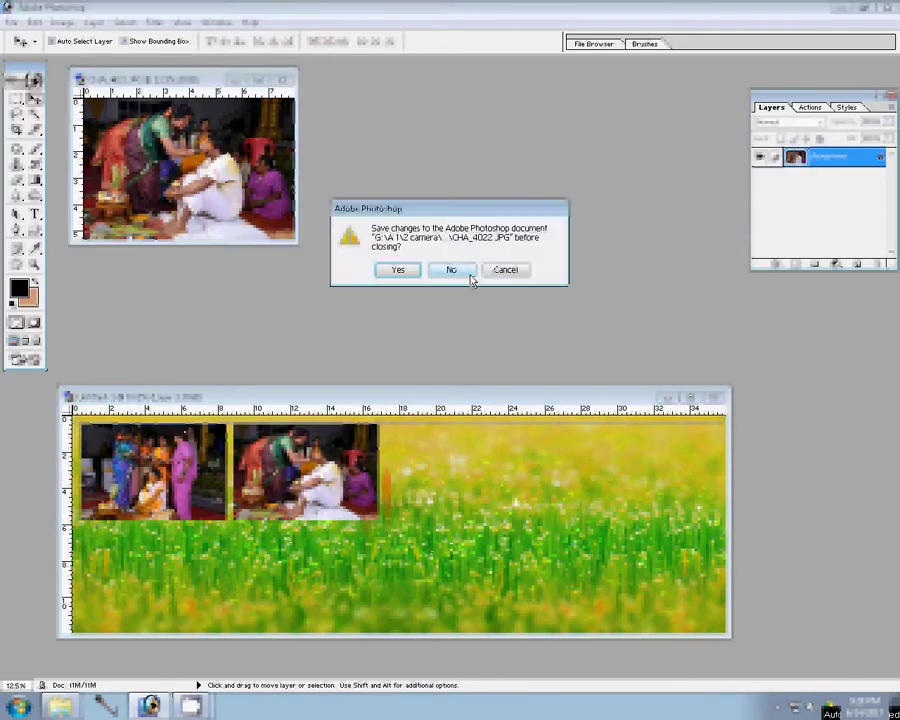
pyautogui.click(451, 270)
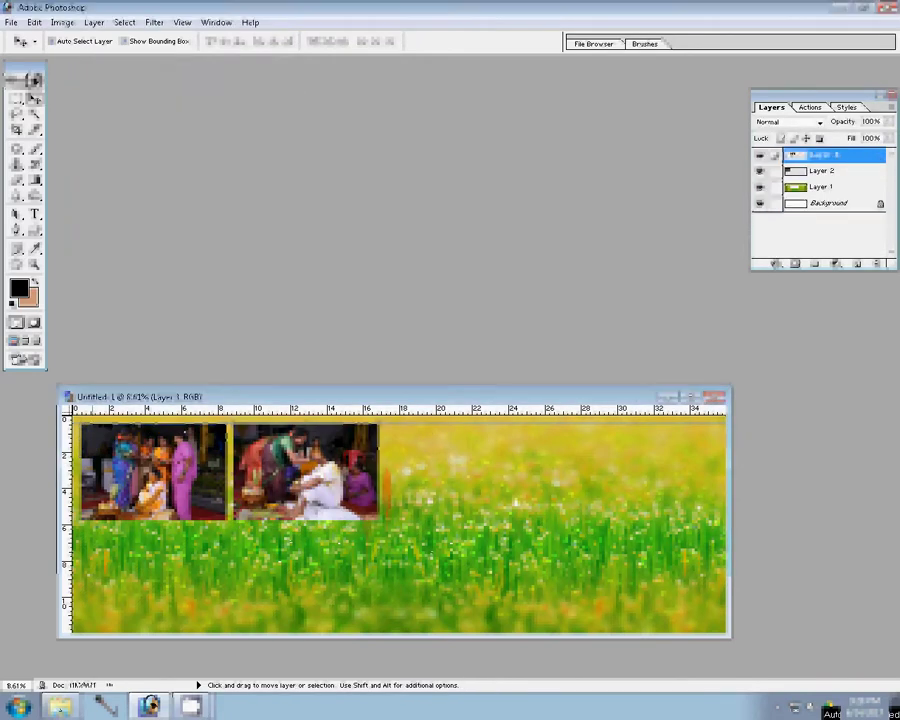
# - Move the two already-used photos into the Delete folder in Explorer
pyautogui.hotkey('alt', 'Tab')
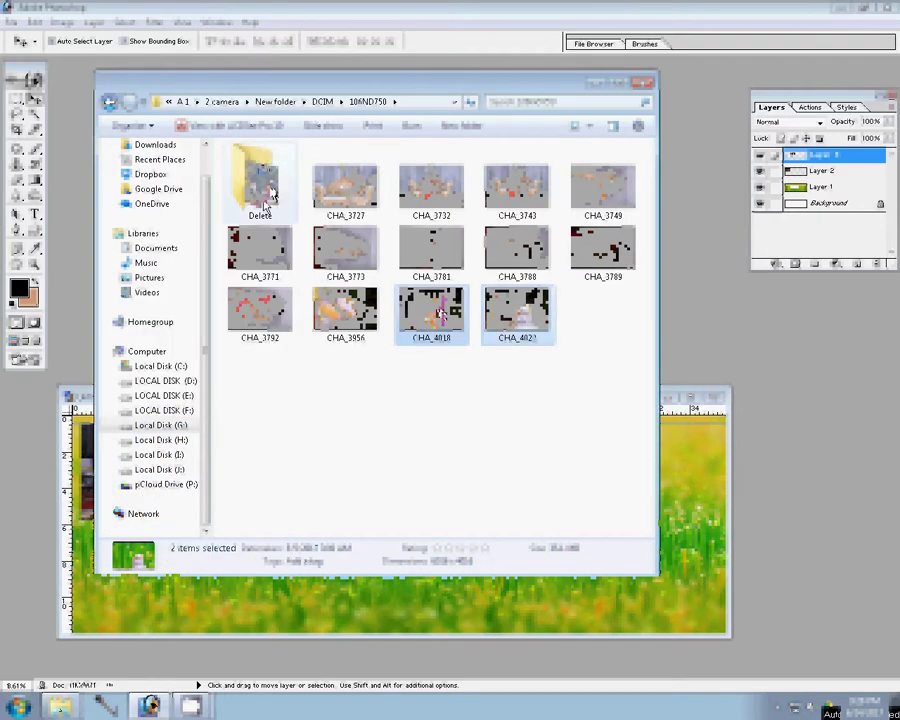
pyautogui.moveTo(268, 195); pyautogui.dragTo(270, 193)
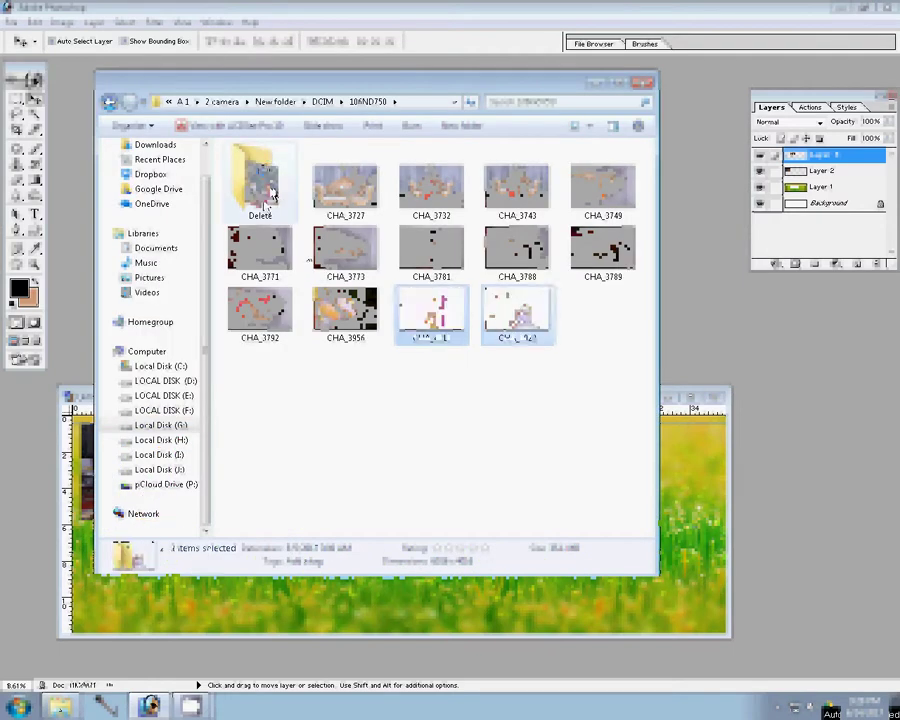
pyautogui.click(343, 315)
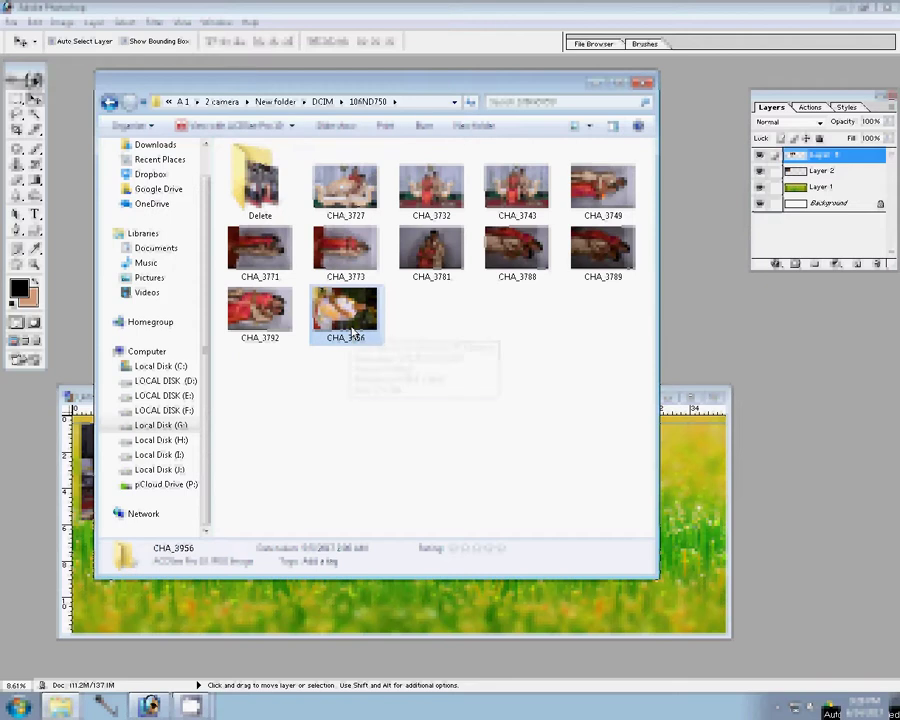
# - Browse the Mohuurtha, DCIM and Bale Shatra folders to reach the 106ND750 photo folder
pyautogui.click(110, 102)
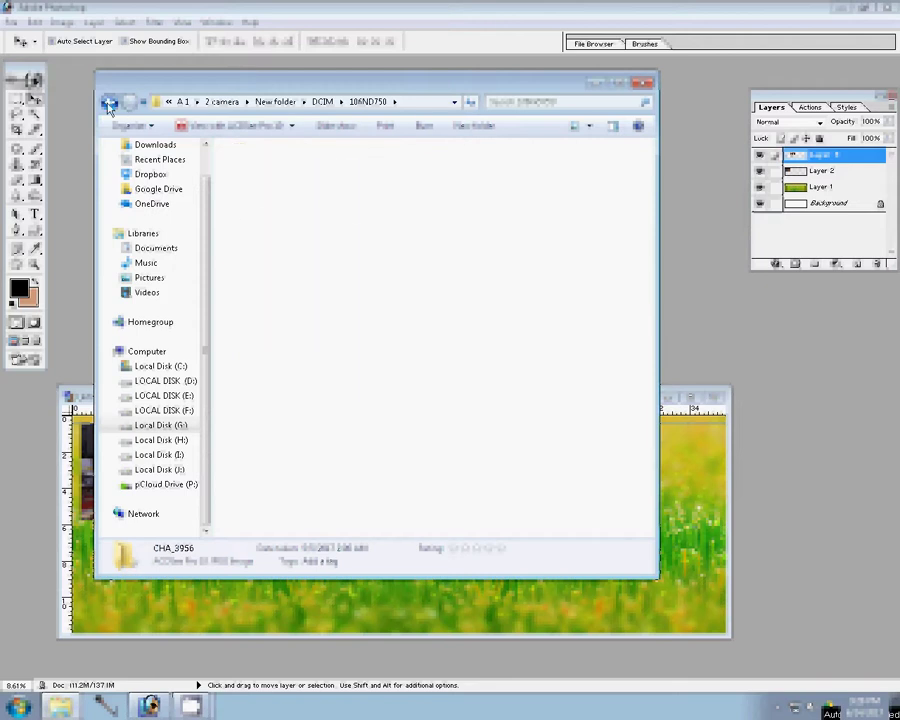
pyautogui.click(110, 102)
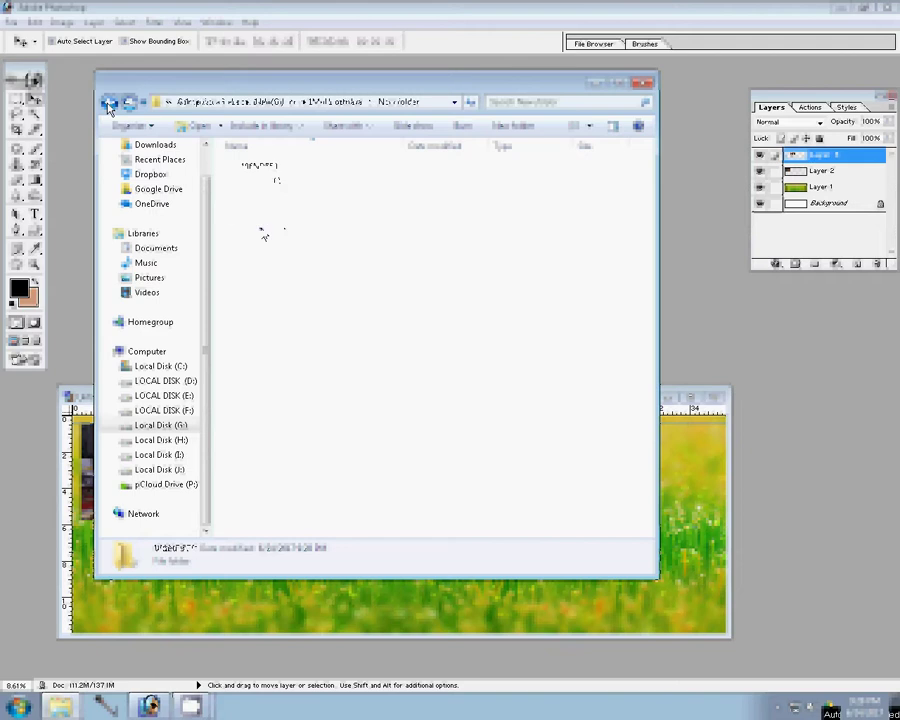
pyautogui.doubleClick(262, 230)
pyautogui.doubleClick(262, 170)
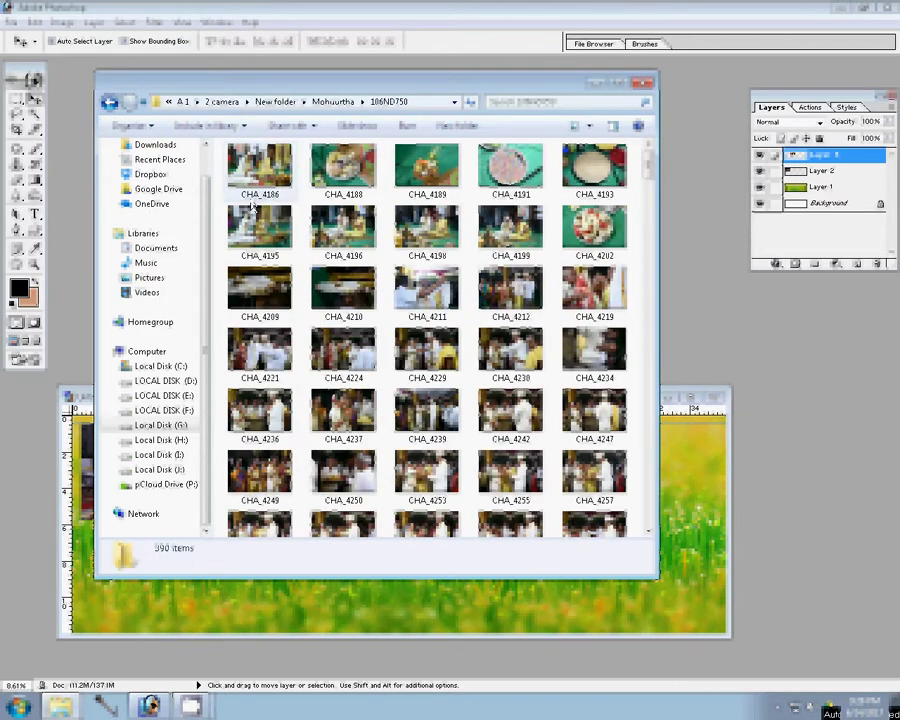
pyautogui.click(110, 103)
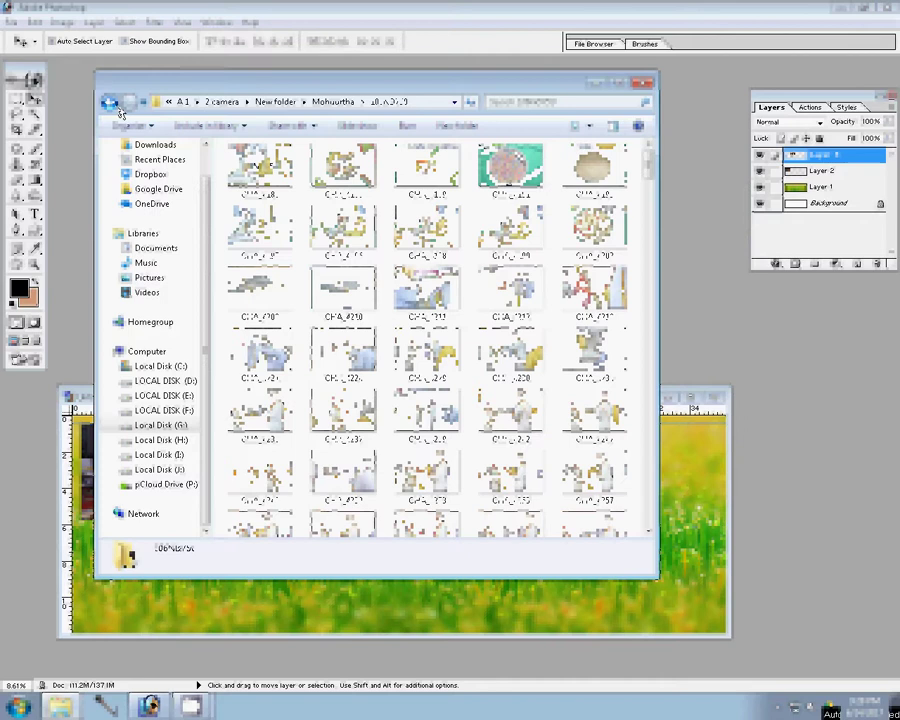
pyautogui.click(110, 103)
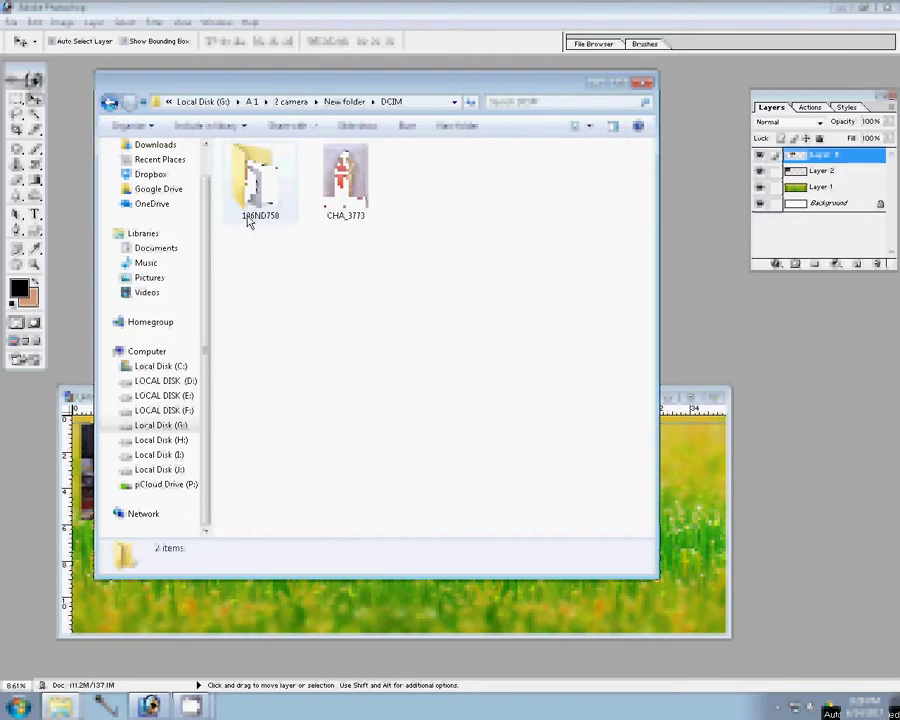
pyautogui.doubleClick(248, 216)
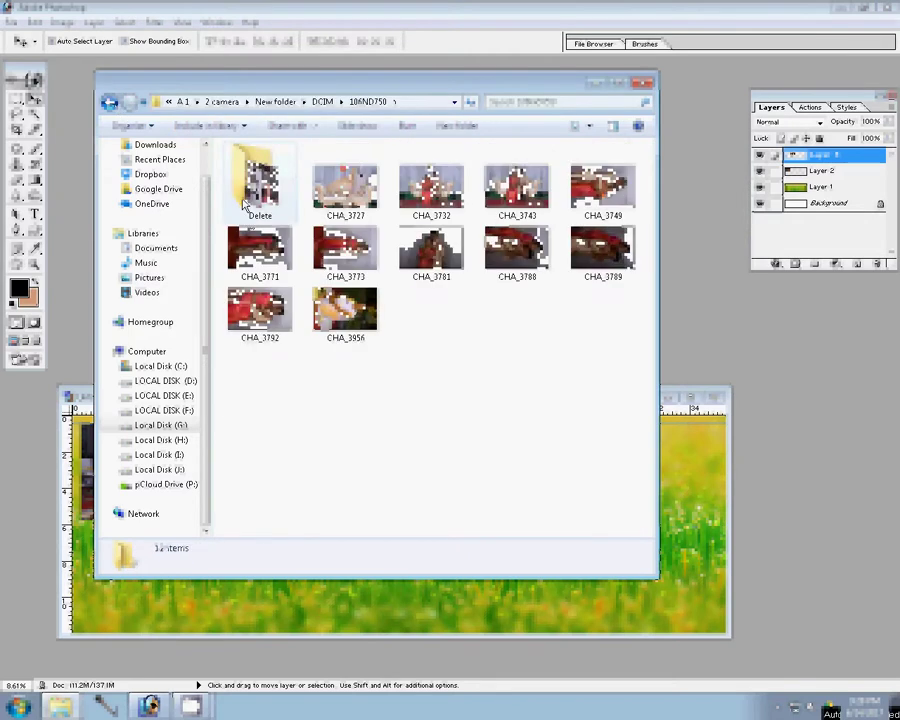
pyautogui.click(110, 103)
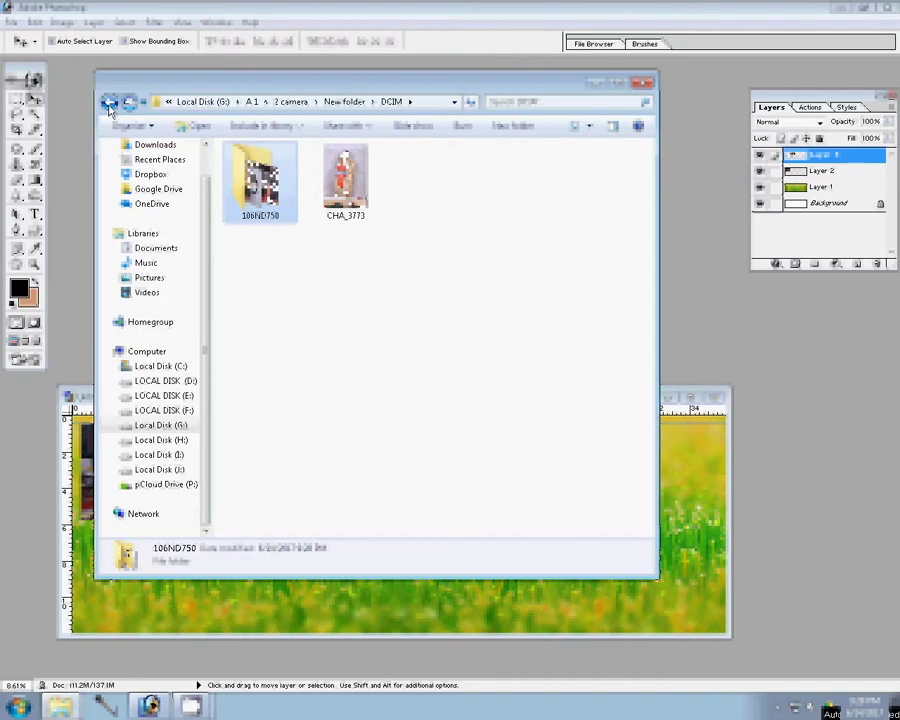
pyautogui.click(110, 104)
pyautogui.doubleClick(256, 194)
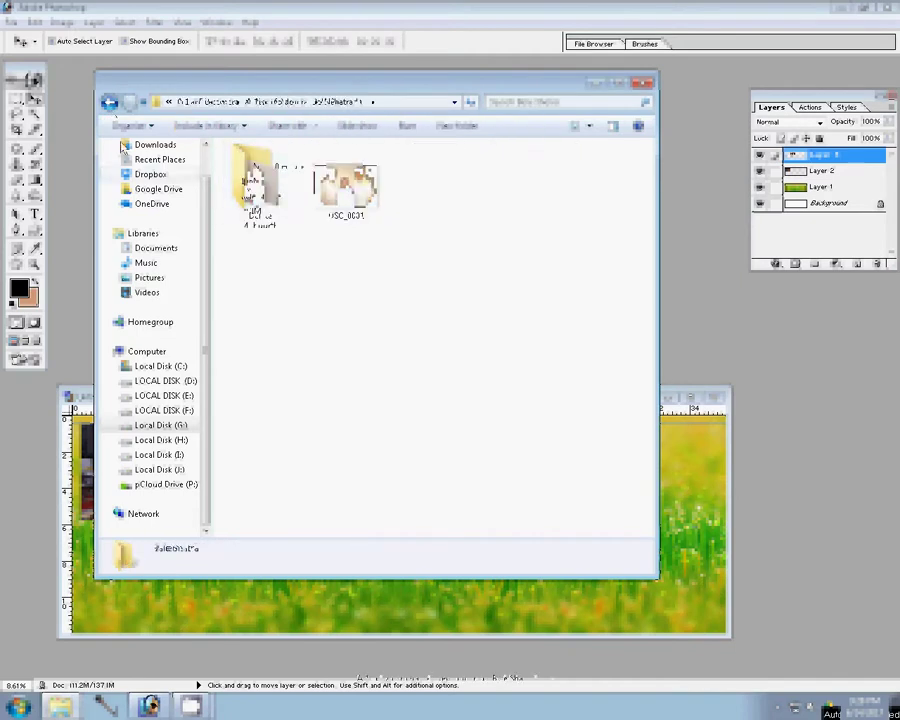
pyautogui.click(110, 102)
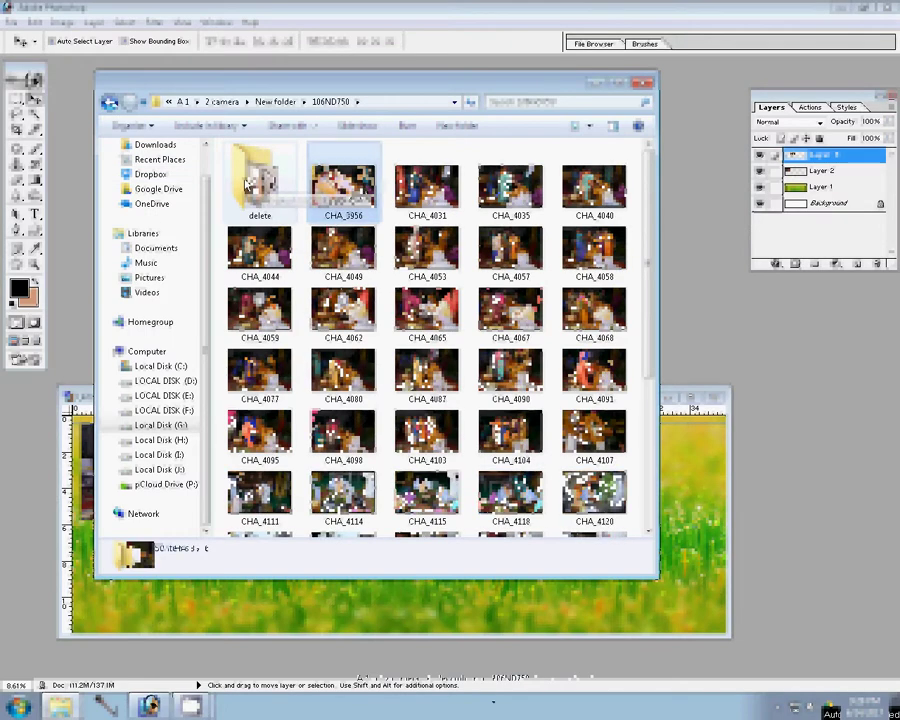
pyautogui.press('BackSpace')
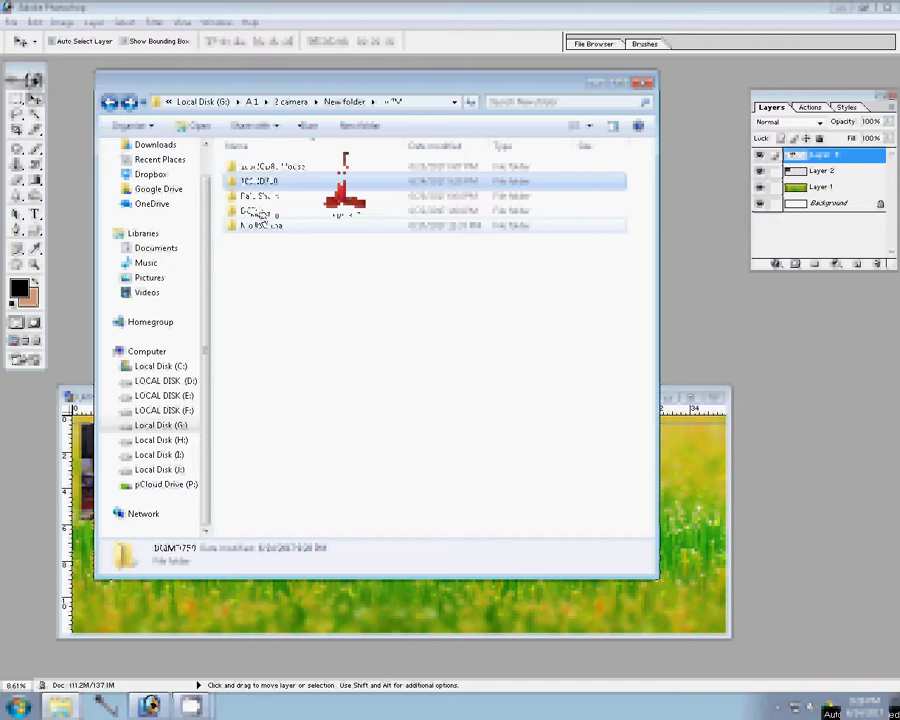
pyautogui.doubleClick(262, 211)
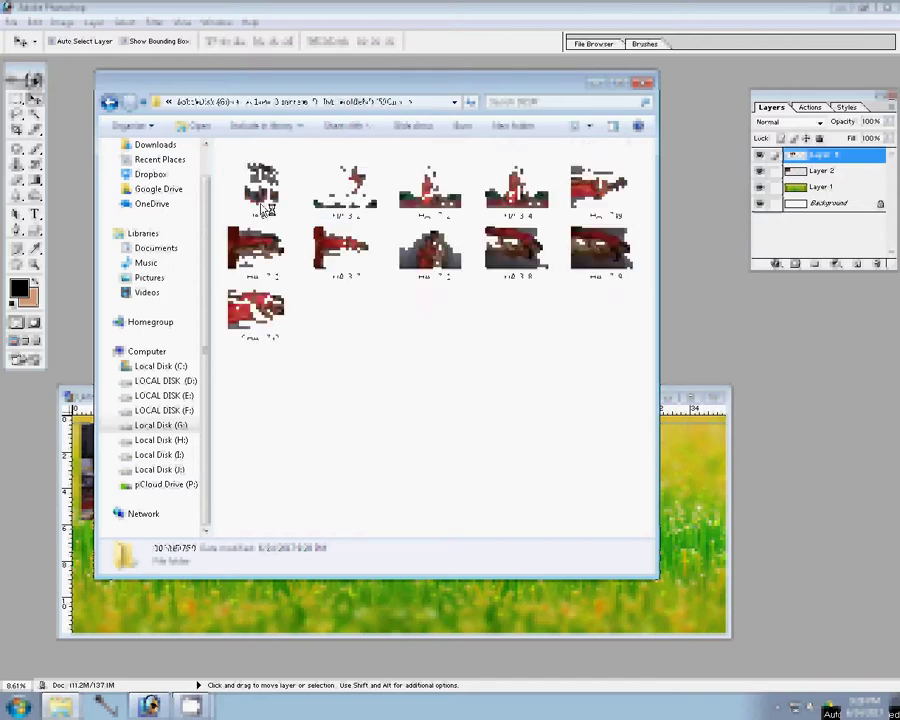
pyautogui.click(110, 102)
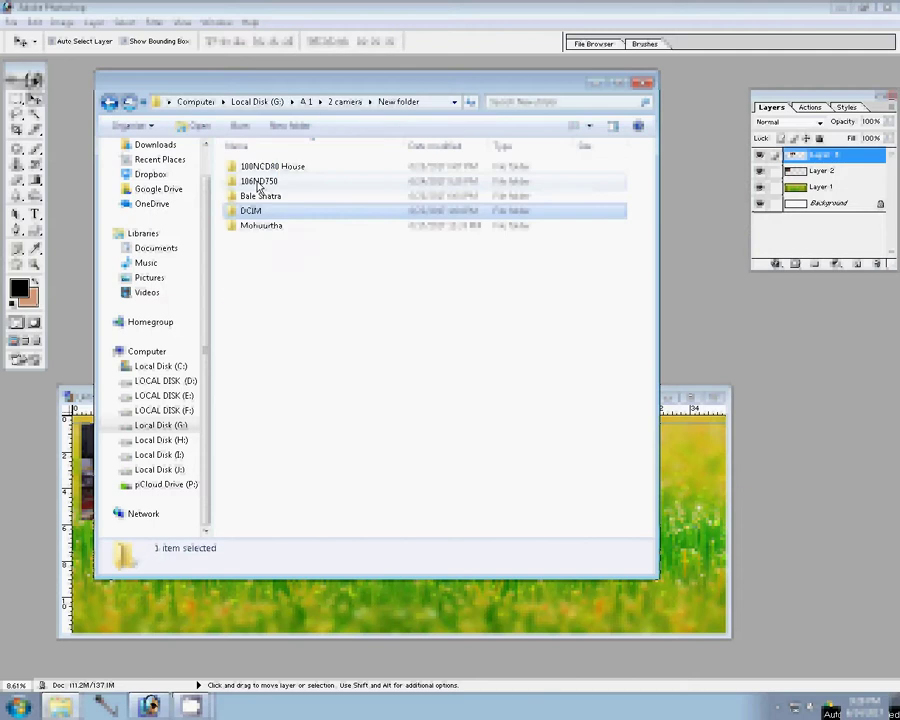
pyautogui.doubleClick(258, 183)
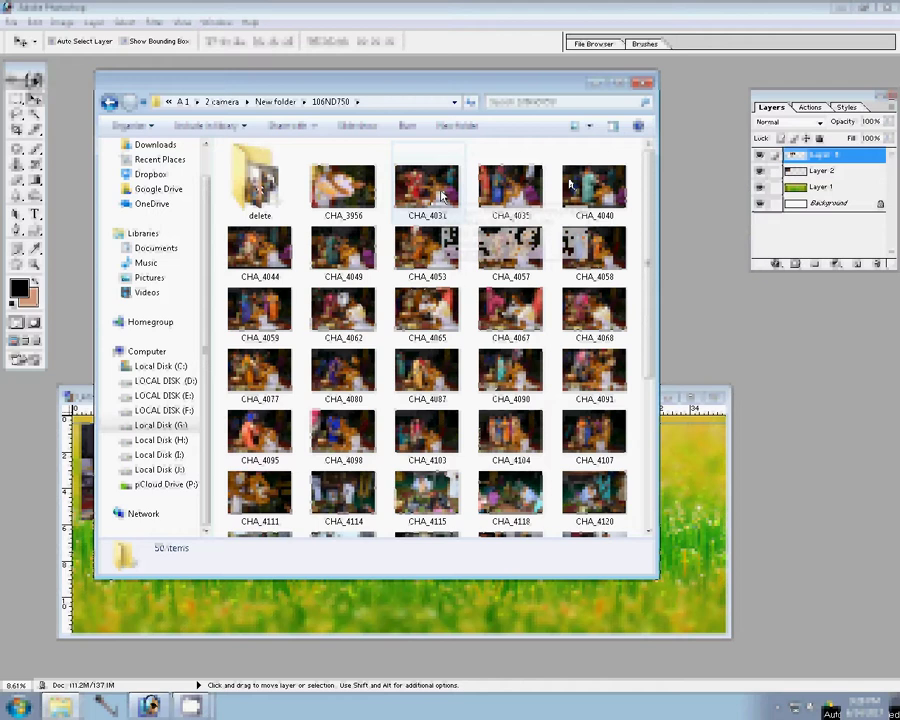
# - Select photos CHA_4031 through CHA_4049 and drag them into Photoshop to open them
pyautogui.moveTo(441, 196); pyautogui.dragTo(437, 196)
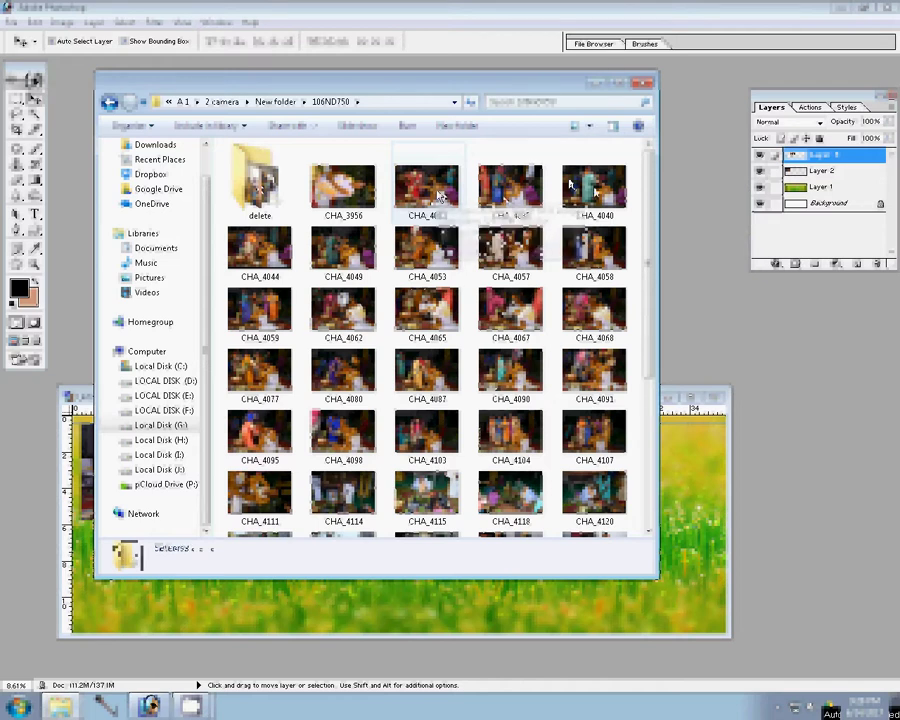
pyautogui.hotkey('shift', 'Right')
pyautogui.hotkey('shift', 'Right')
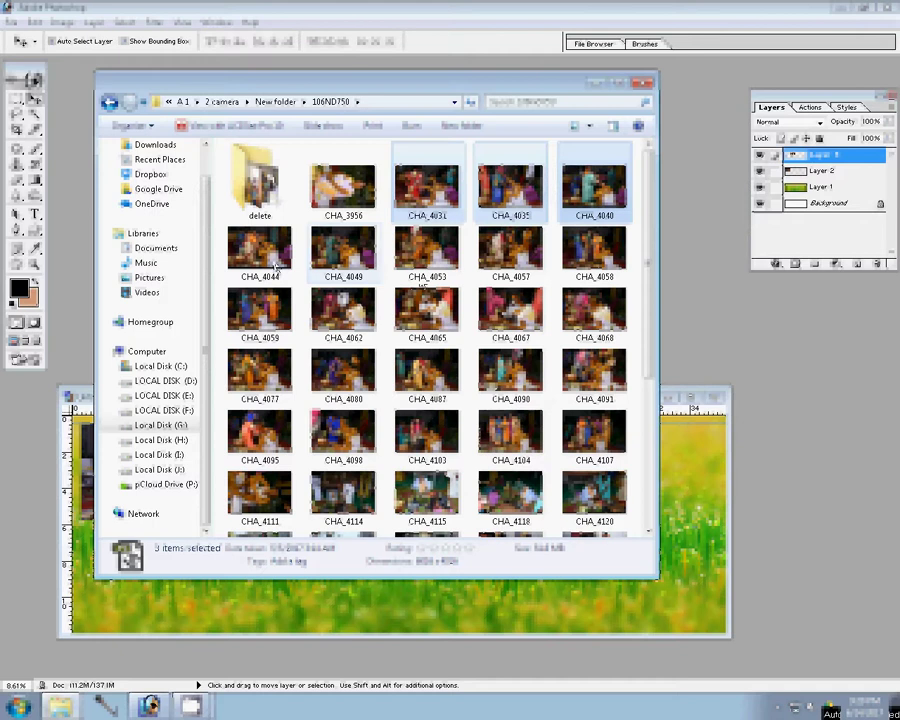
pyautogui.keyDown('shift'); pyautogui.click(339, 249); pyautogui.keyUp('shift')
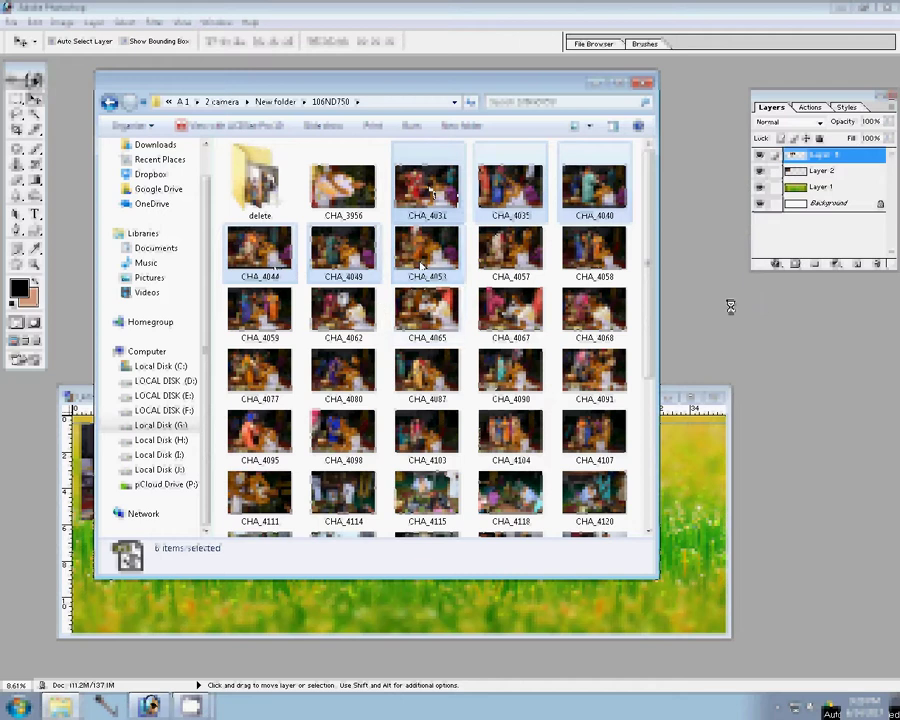
pyautogui.moveTo(730, 306); pyautogui.dragTo(736, 313)
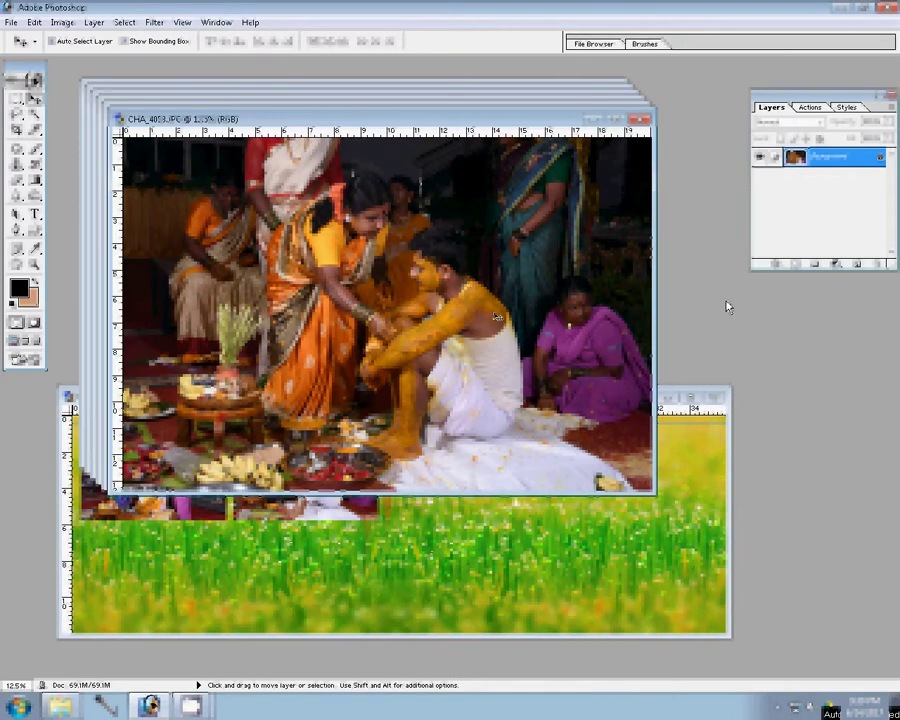
# - Shrink CHA_4053, copy it into the album spread, and close it unsaved
pyautogui.hotkey('ctrl', 'alt', 'i')
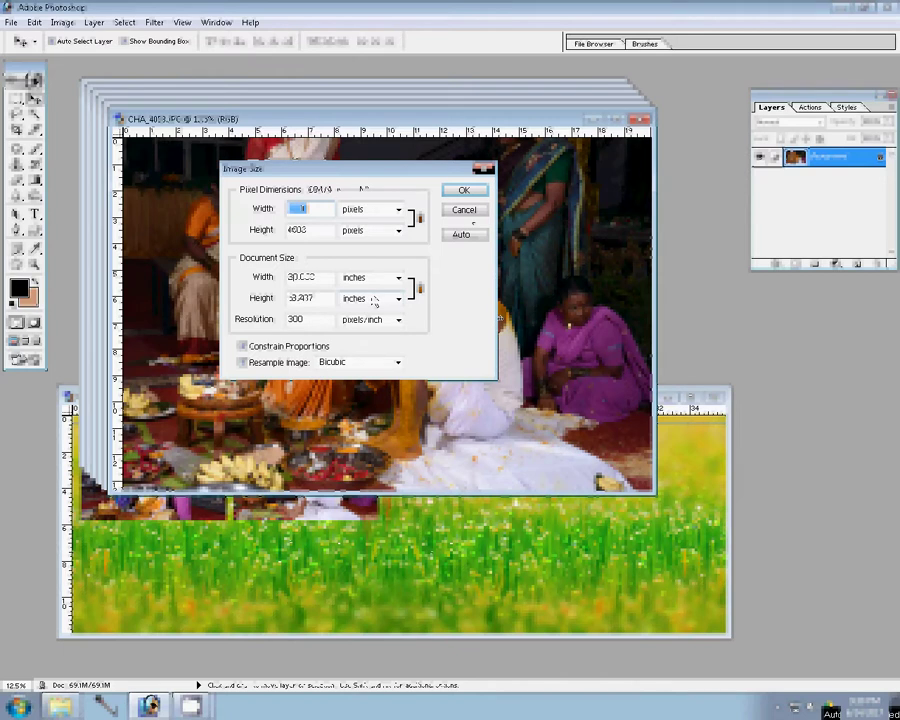
pyautogui.click(460, 191)
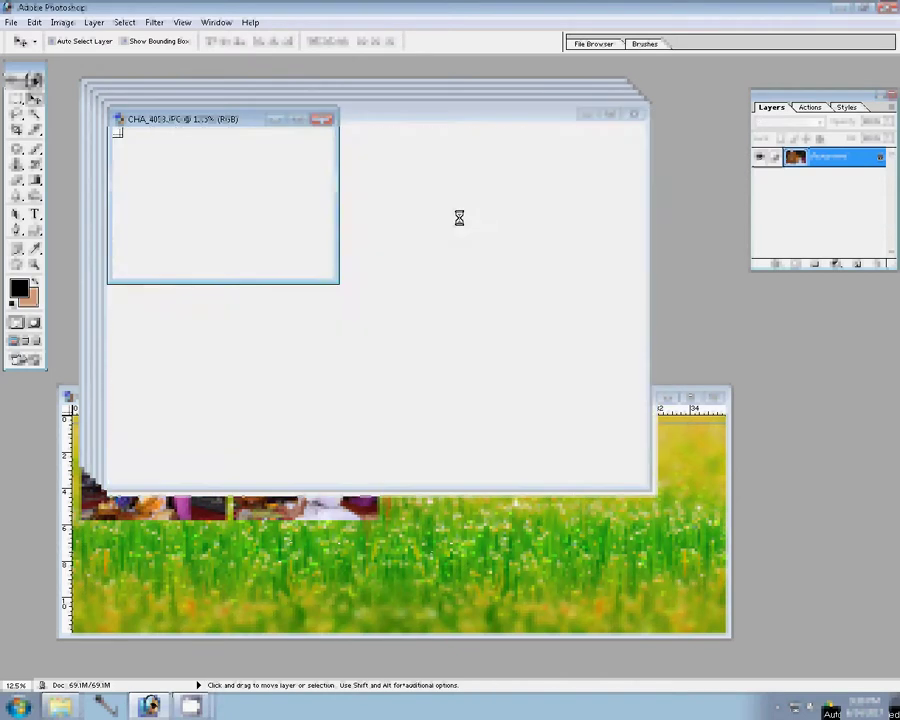
pyautogui.moveTo(600, 532); pyautogui.dragTo(600, 532)
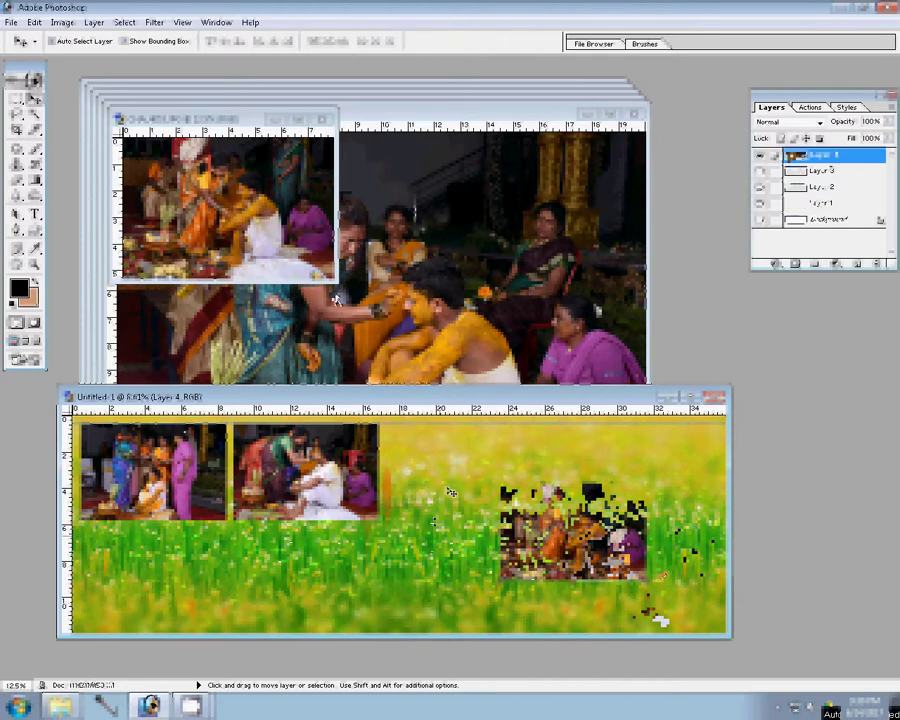
pyautogui.click(323, 119)
pyautogui.click(451, 270)
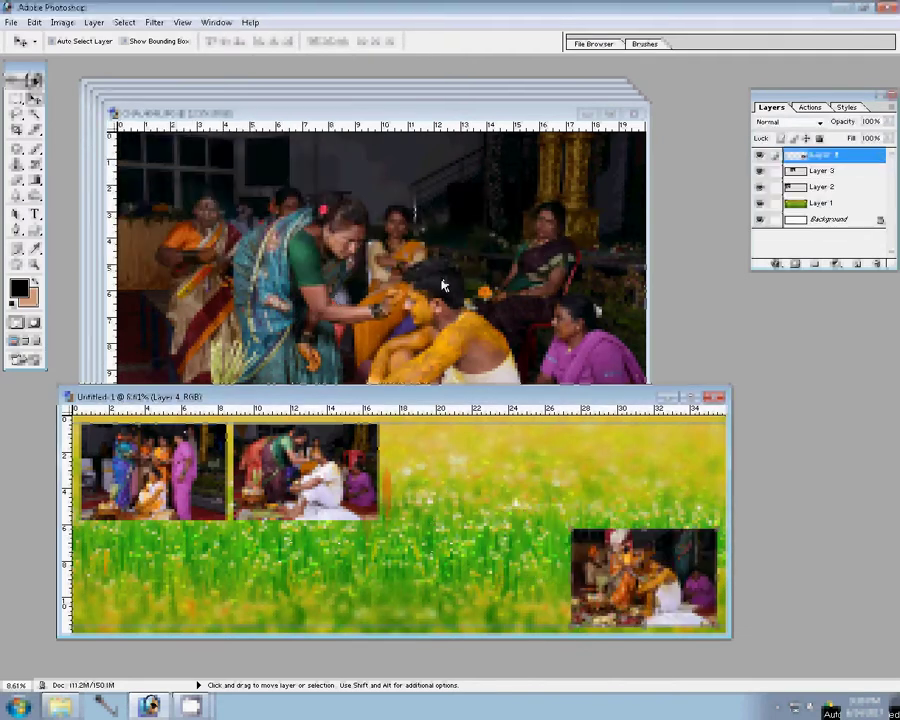
# - Resize CHA_4049 to width 9000, place it in the top-right spot, and close it unsaved
pyautogui.click(445, 282)
pyautogui.hotkey('ctrl', 'alt', 'i')
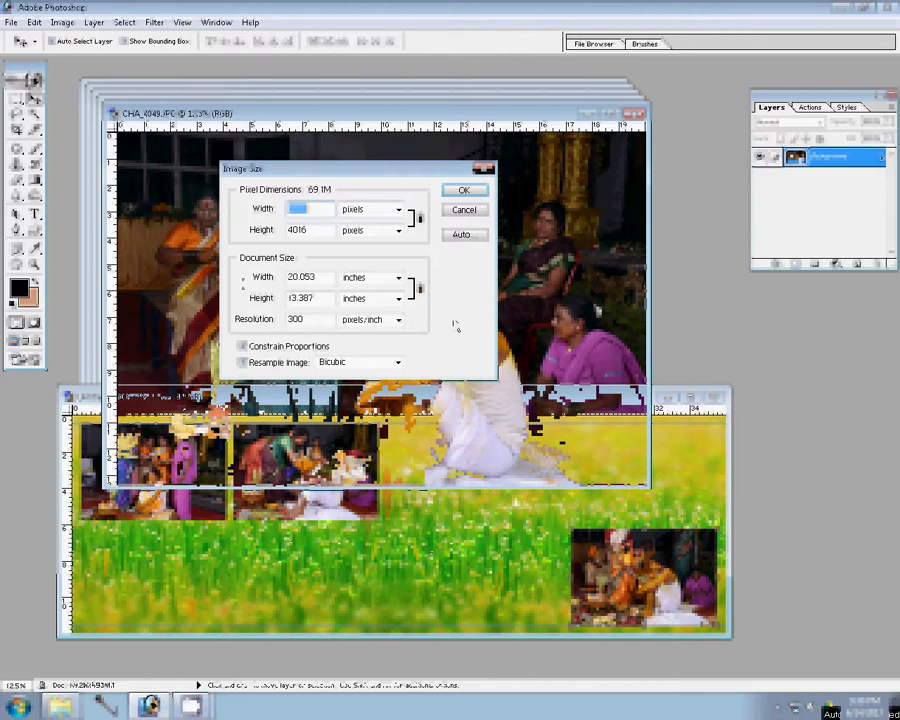
pyautogui.write('9000')
pyautogui.press('Return')
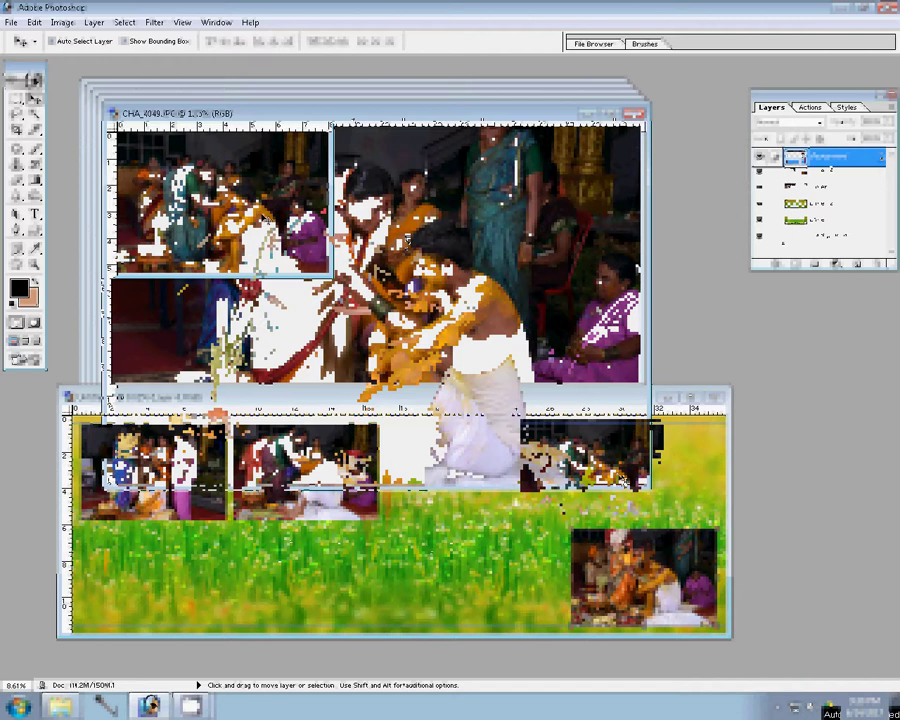
pyautogui.moveTo(622, 481); pyautogui.dragTo(665, 480)
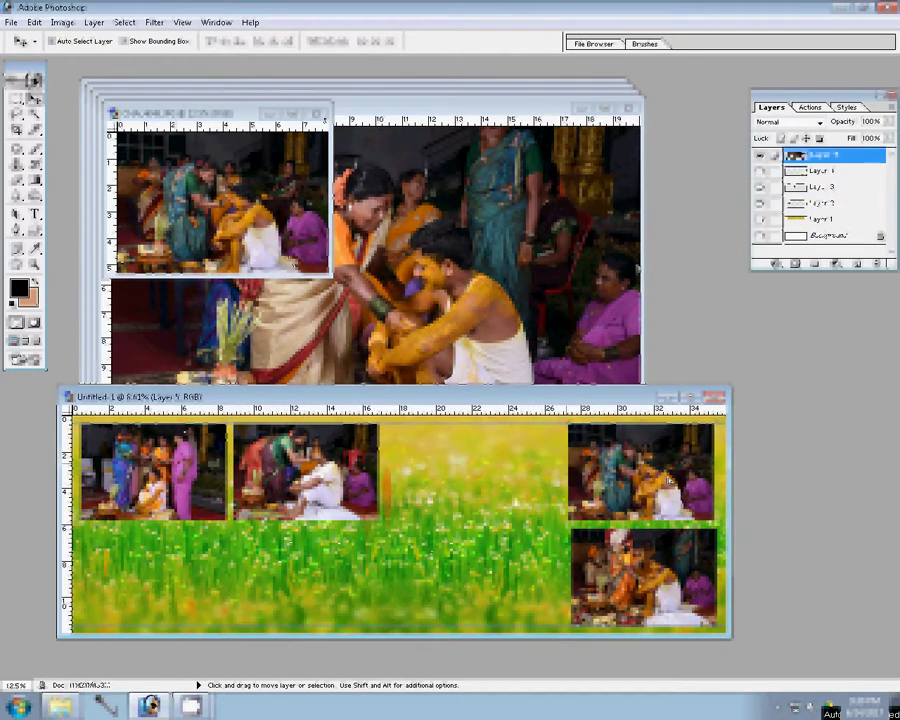
pyautogui.click(319, 112)
pyautogui.press('n')
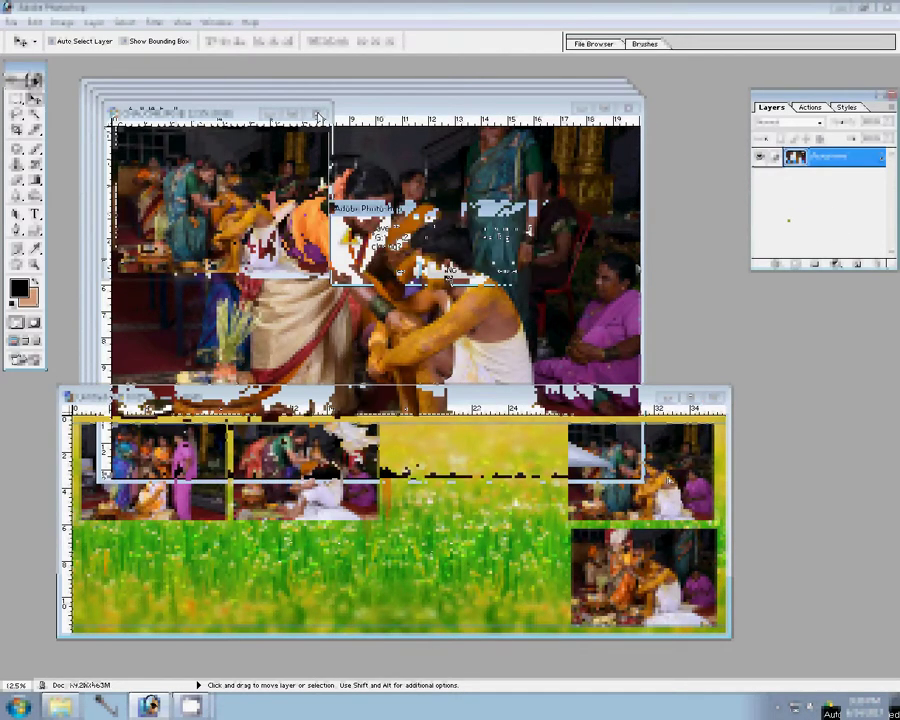
# - Resize CHA_4044 and copy it into the album's top row
pyautogui.hotkey('ctrl', 'alt', 'i')
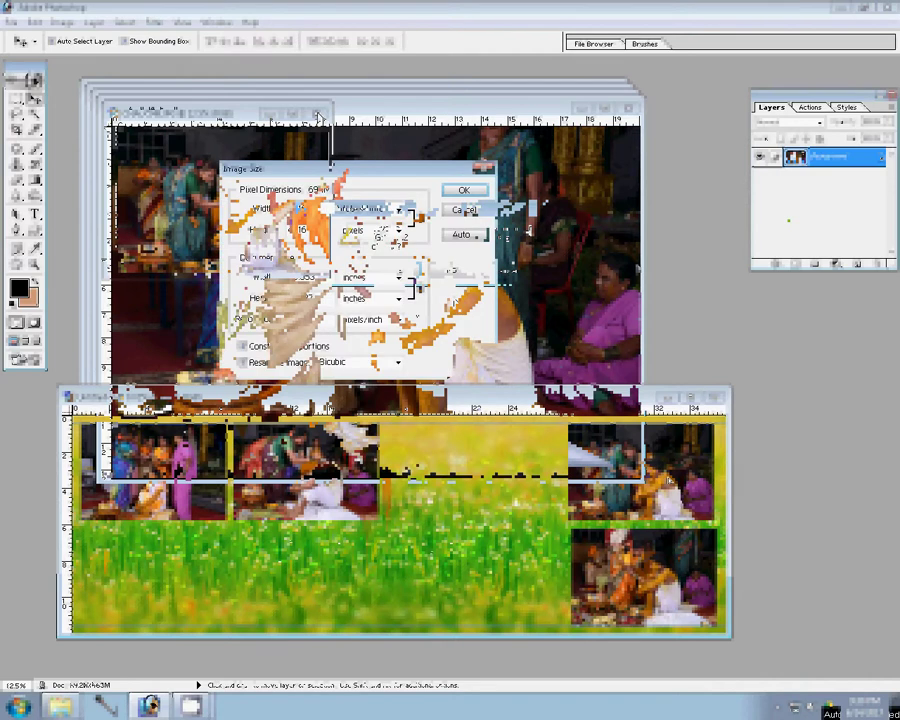
pyautogui.press('Return')
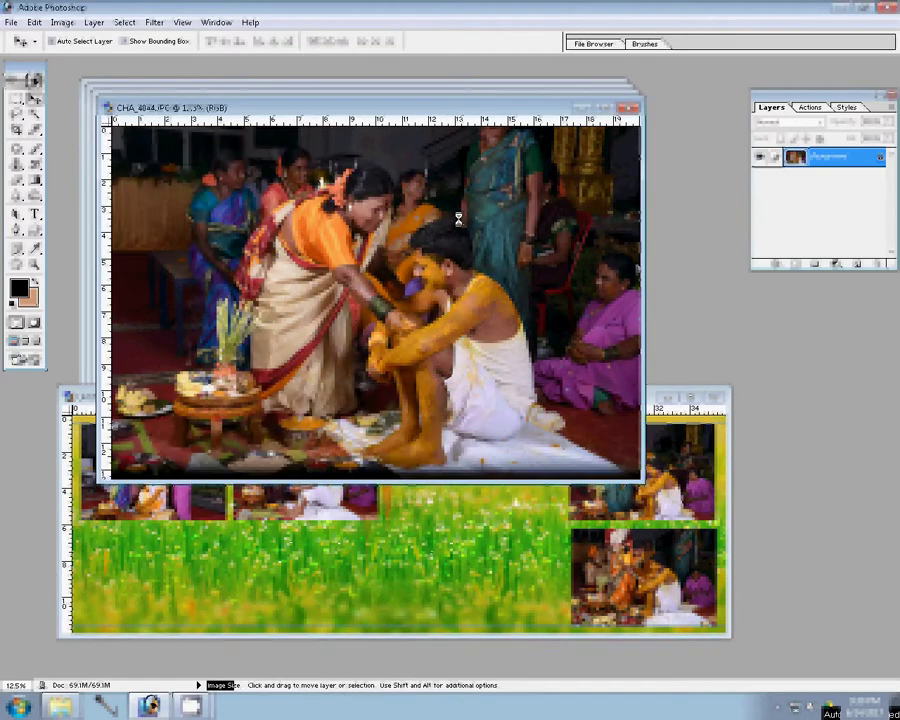
pyautogui.moveTo(458, 218); pyautogui.dragTo(487, 510)
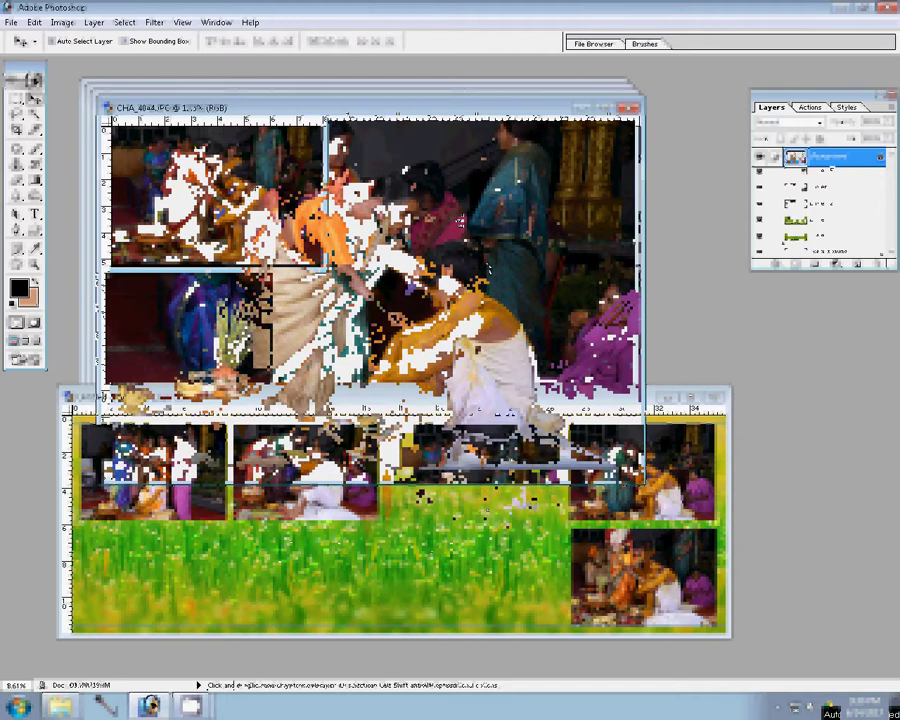
# - Close CHA_4044 unsaved and resize CHA_4040 to 8 inches wide
pyautogui.click(313, 108)
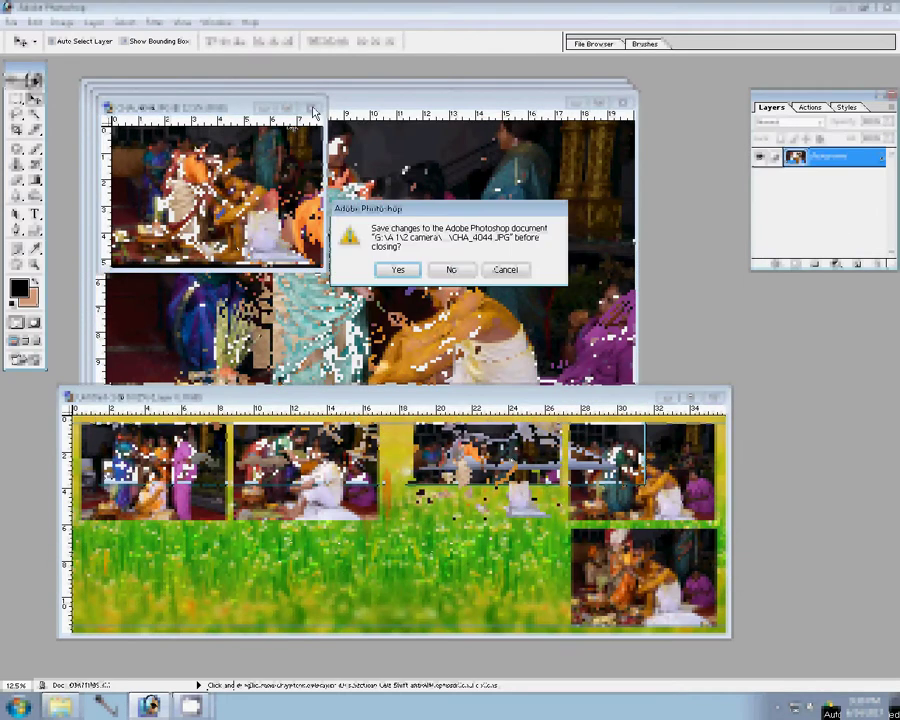
pyautogui.click(450, 269)
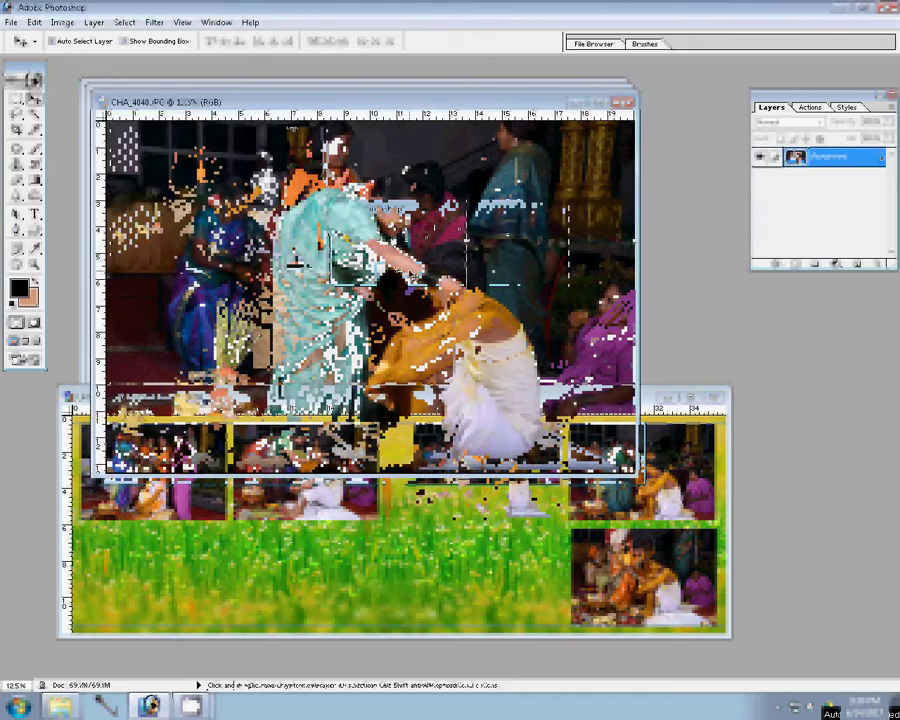
pyautogui.hotkey('ctrl', 'alt', 'i')
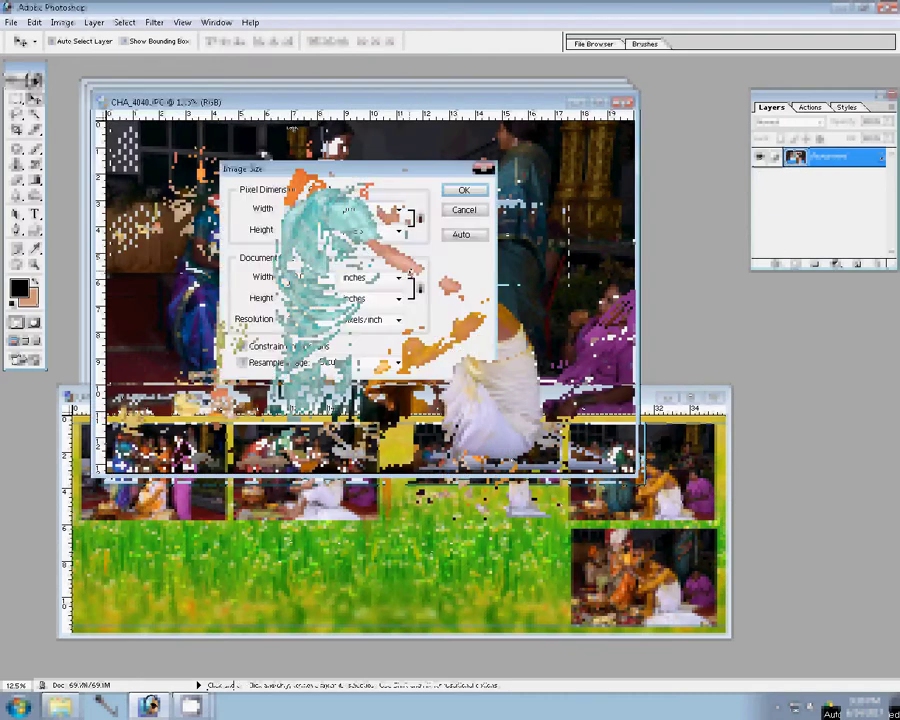
pyautogui.write('8')
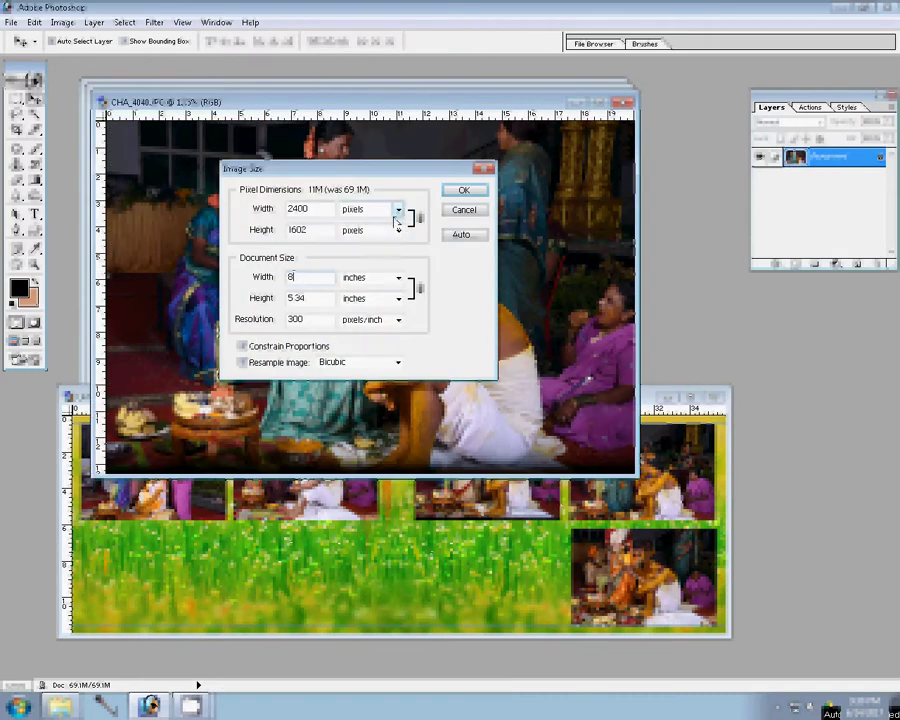
pyautogui.click(464, 190)
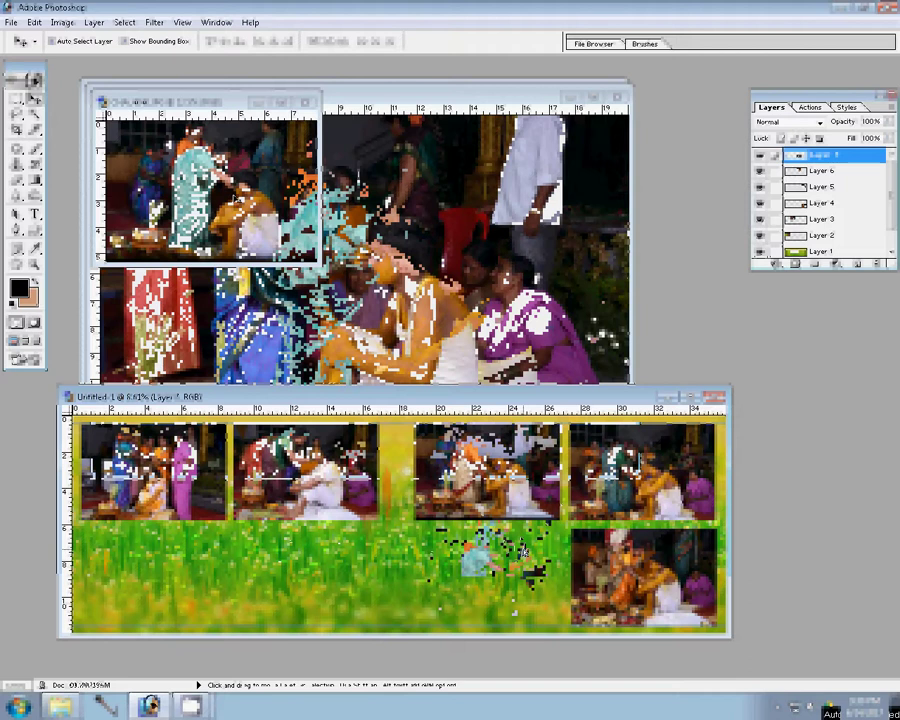
# - Close the placed photo unsaved, resize CHA_4025 to 8 inches wide, and add it as Layer 8
pyautogui.click(308, 102)
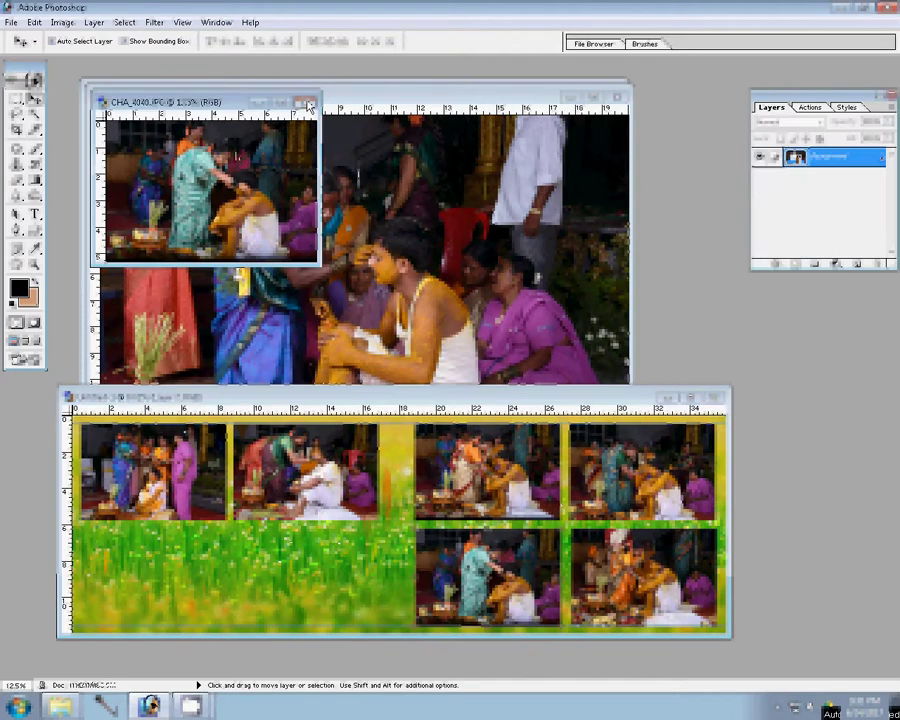
pyautogui.click(458, 274)
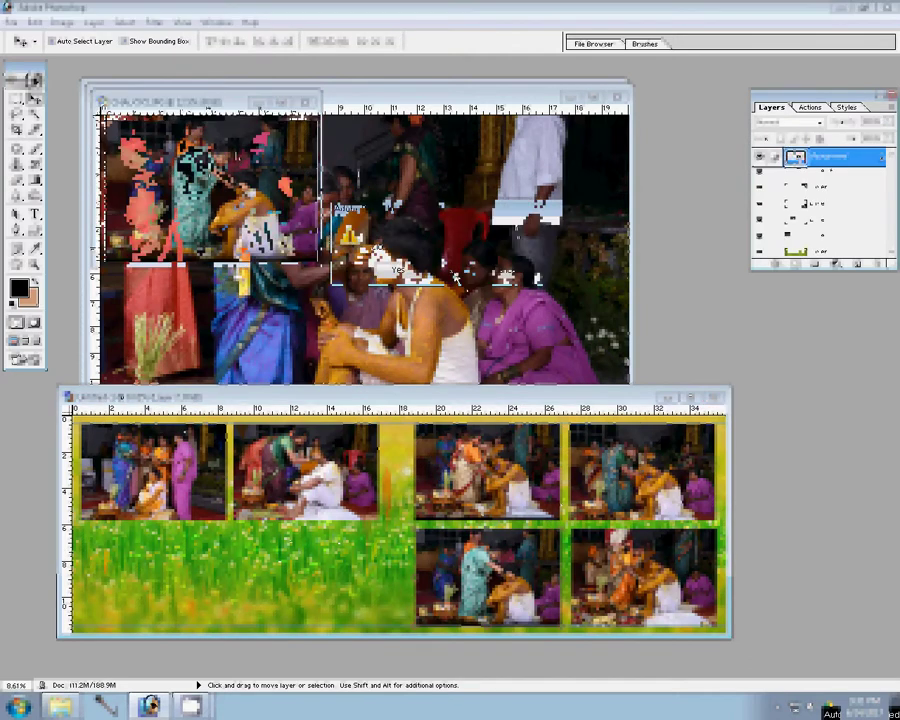
pyautogui.hotkey('ctrl', 'alt', 'i')
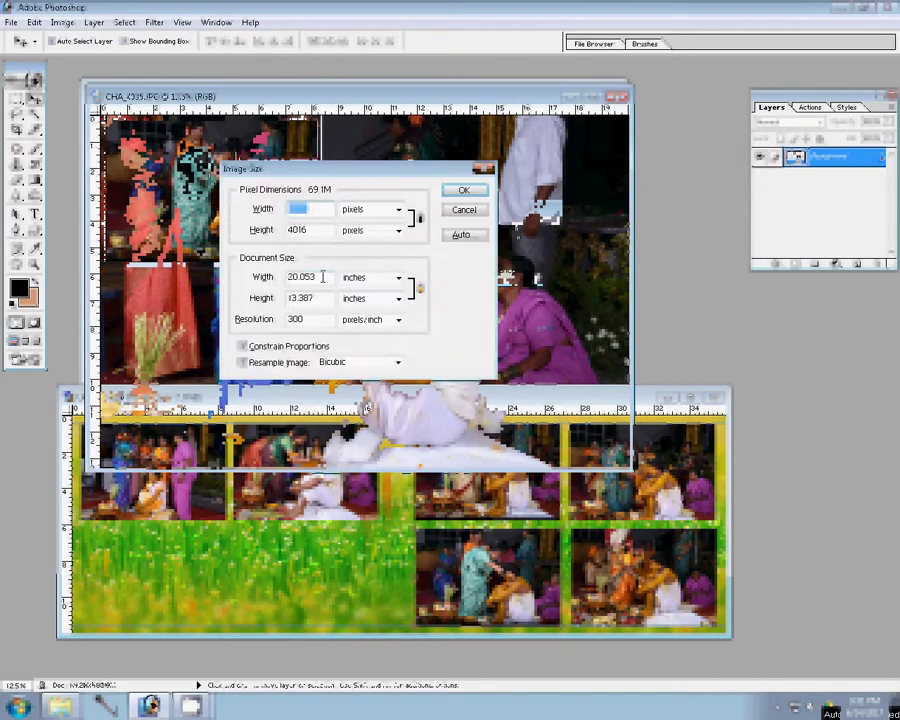
pyautogui.doubleClick(352, 277)
pyautogui.write('8')
pyautogui.press('Return')
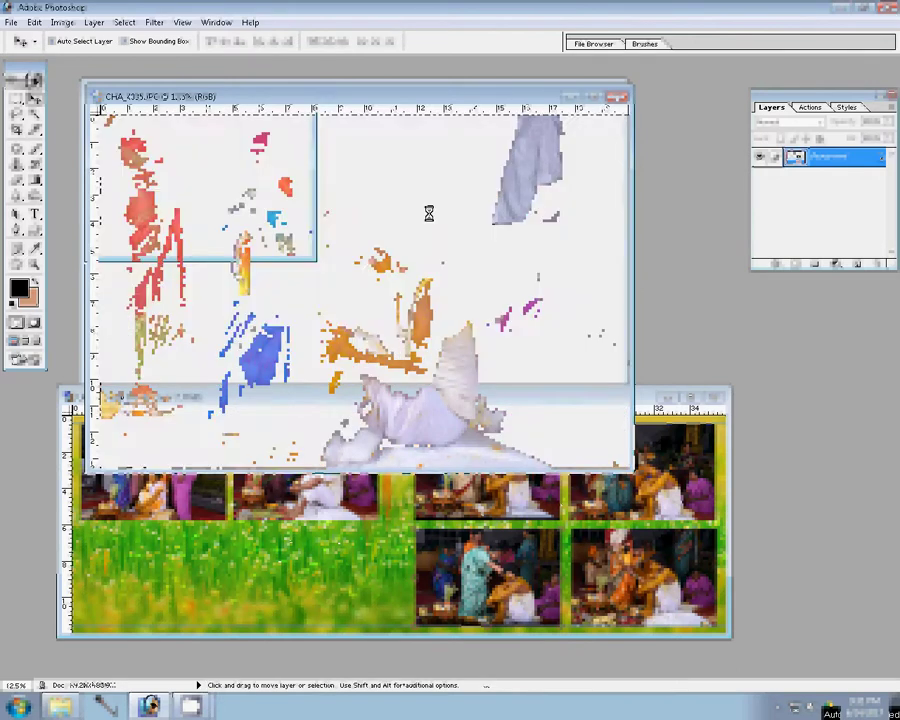
pyautogui.moveTo(367, 335); pyautogui.dragTo(305, 540)
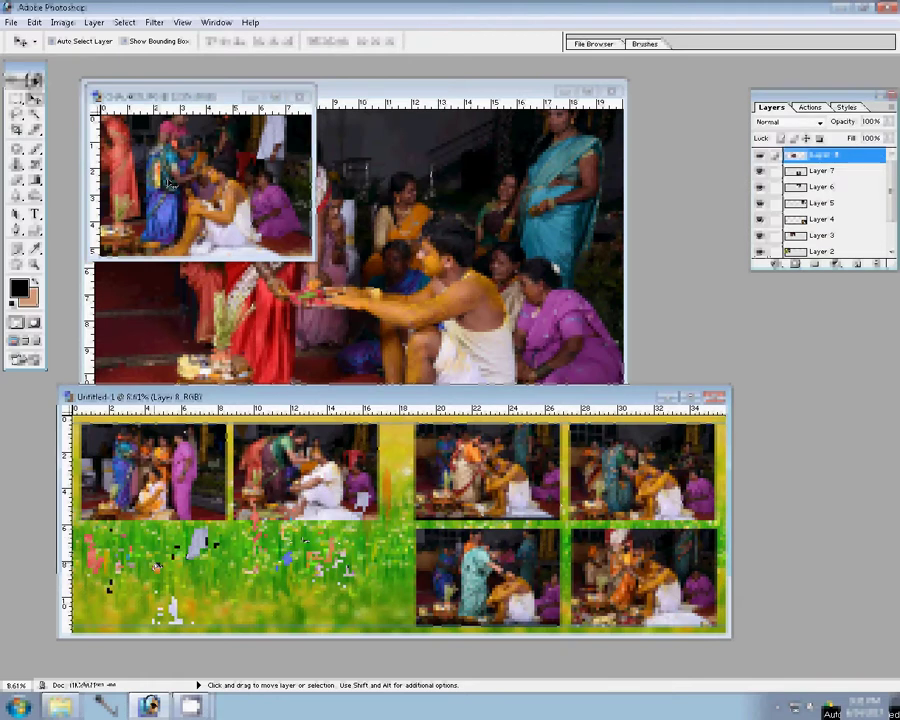
# - Close CHA_4035 unsaved, resize and place the last photo as Layer 9, then close CHA_4031 unsaved
pyautogui.click(612, 91)
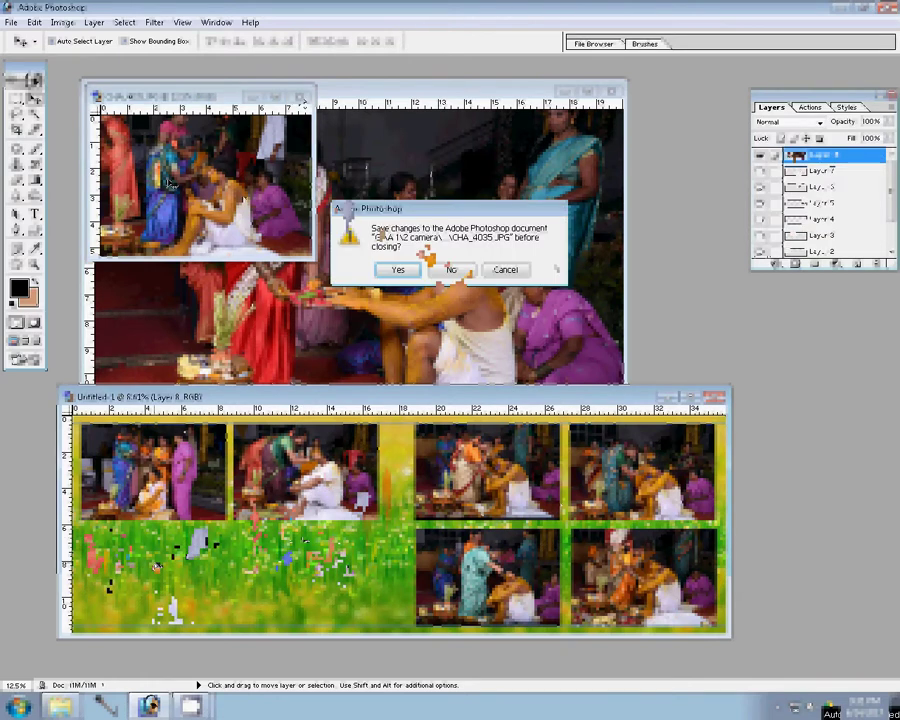
pyautogui.click(455, 270)
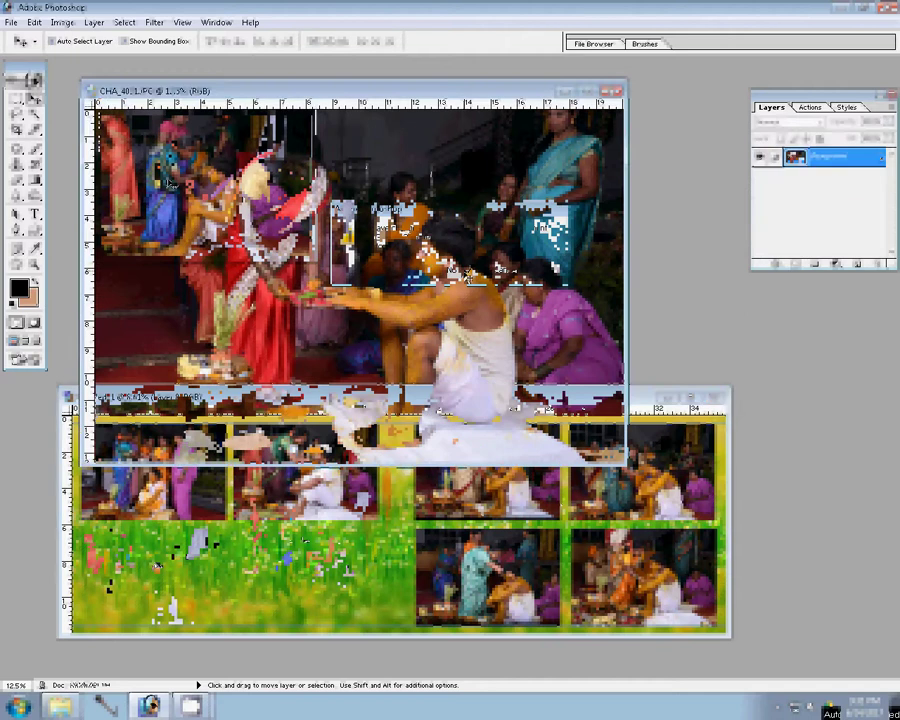
pyautogui.hotkey('ctrl', 'alt', 'i')
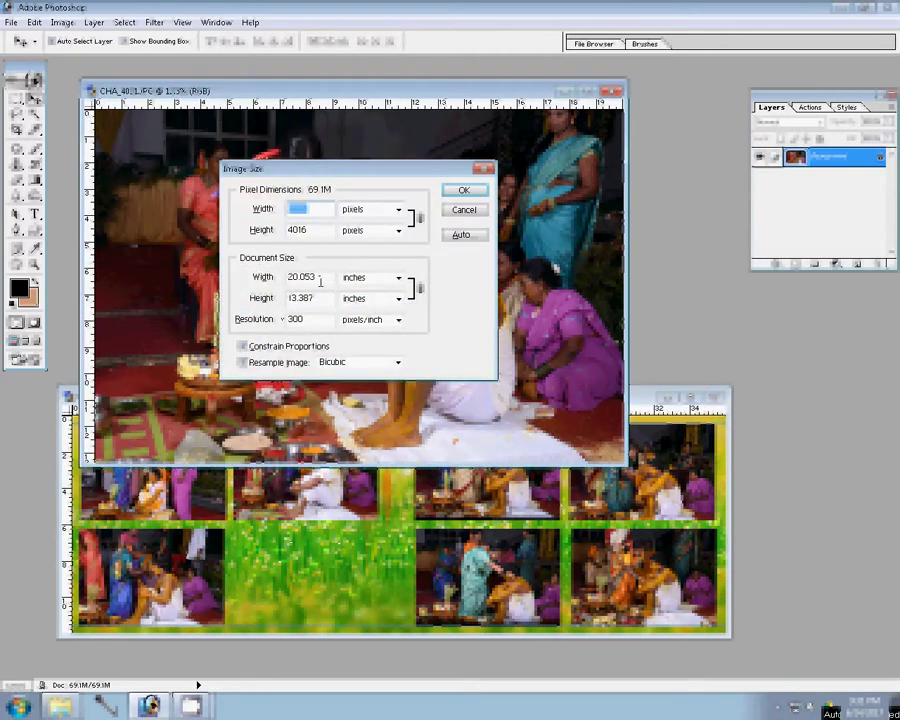
pyautogui.click(462, 192)
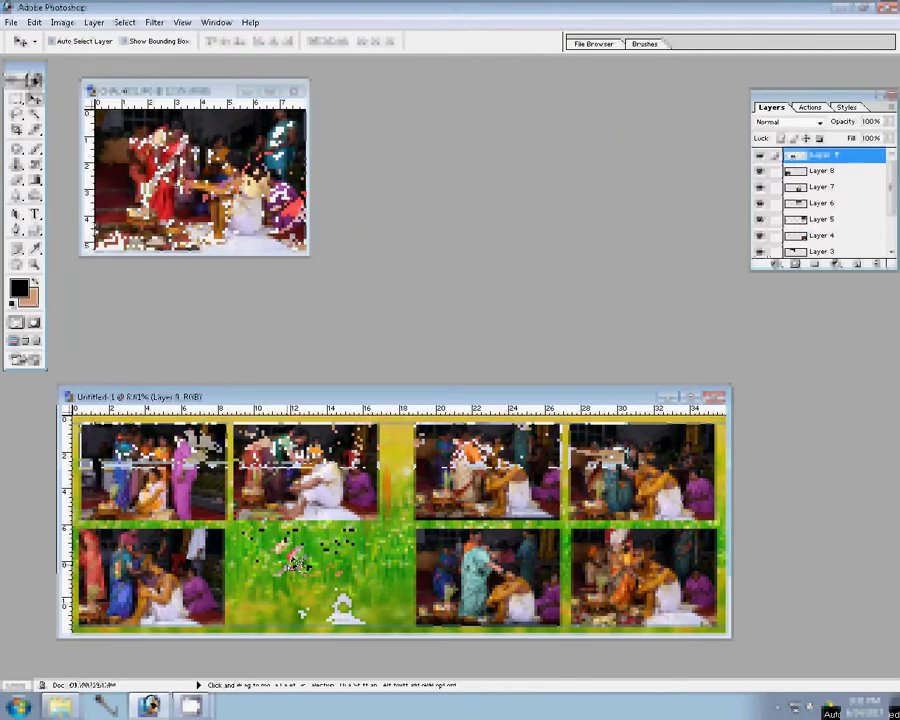
pyautogui.click(296, 92)
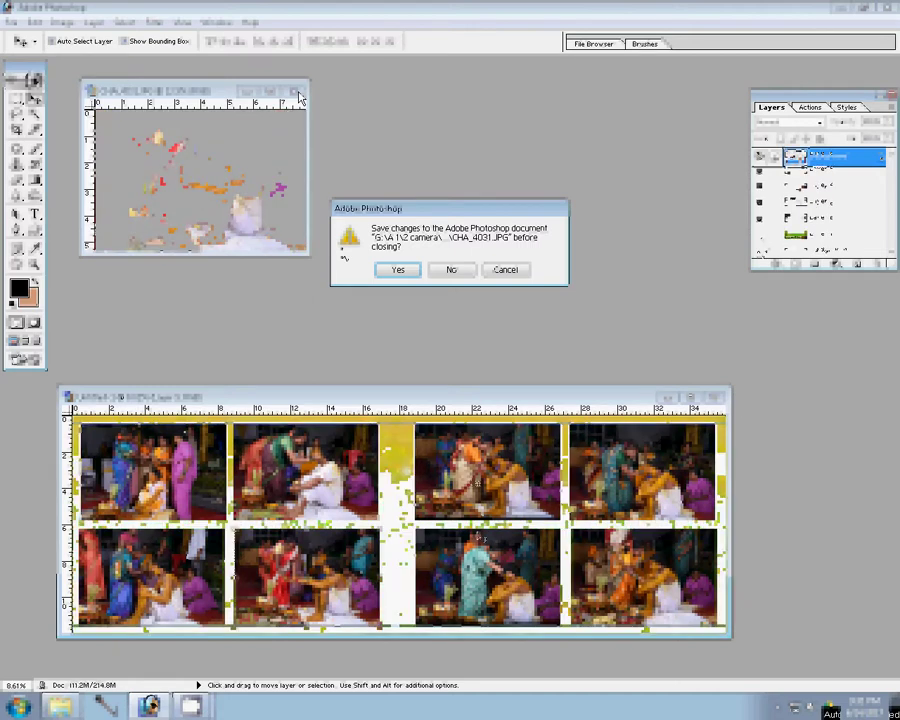
pyautogui.press('n')
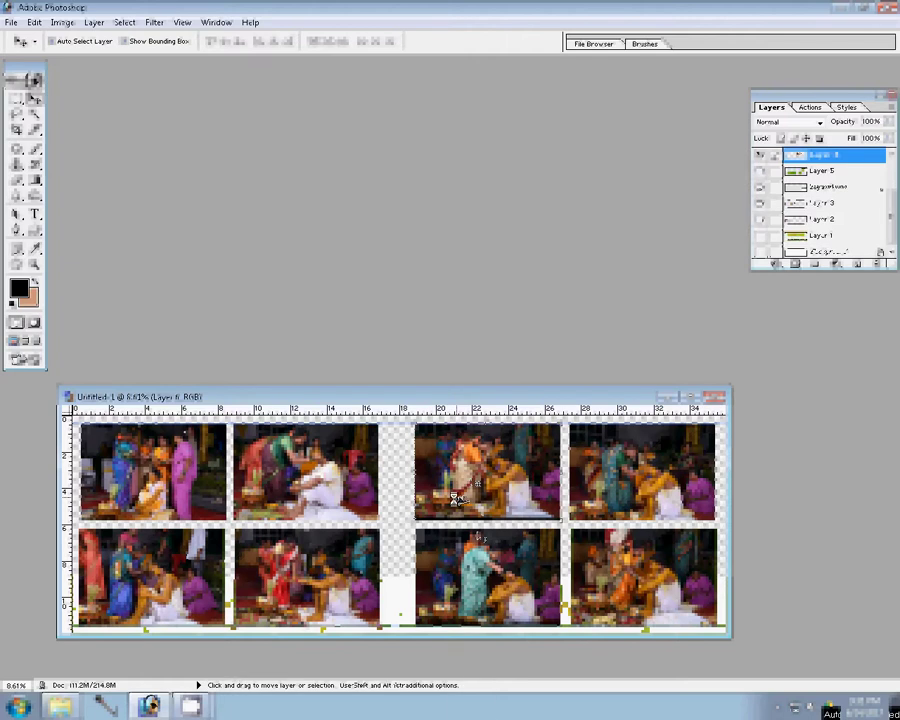
# - Add a 22 px Stroke layer effect filled with the grass pattern at 1000% scale
pyautogui.click(775, 264)
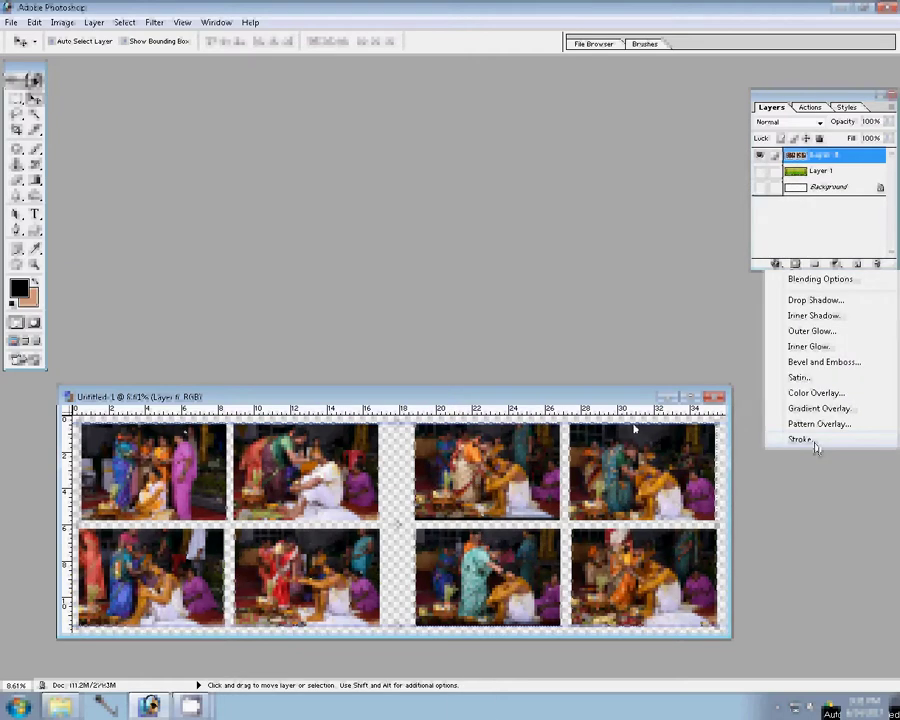
pyautogui.click(812, 440)
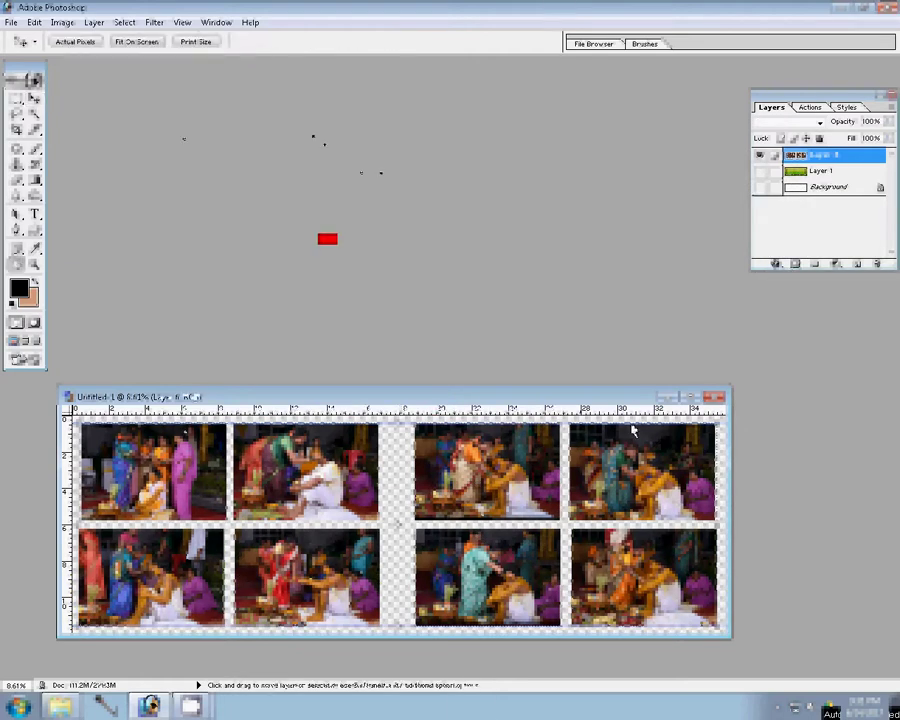
pyautogui.click(360, 221)
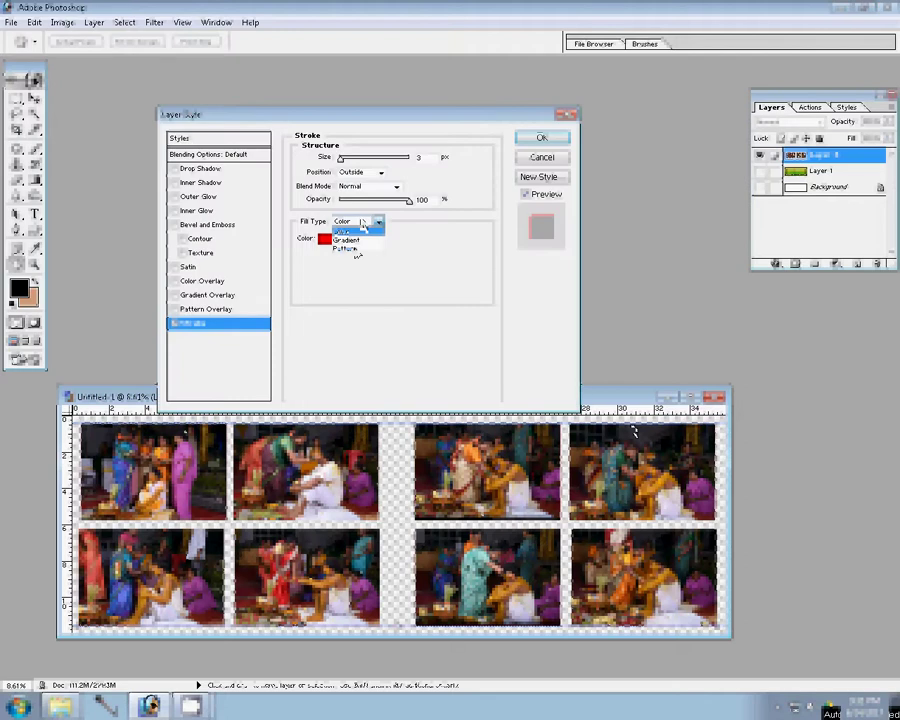
pyautogui.click(345, 248)
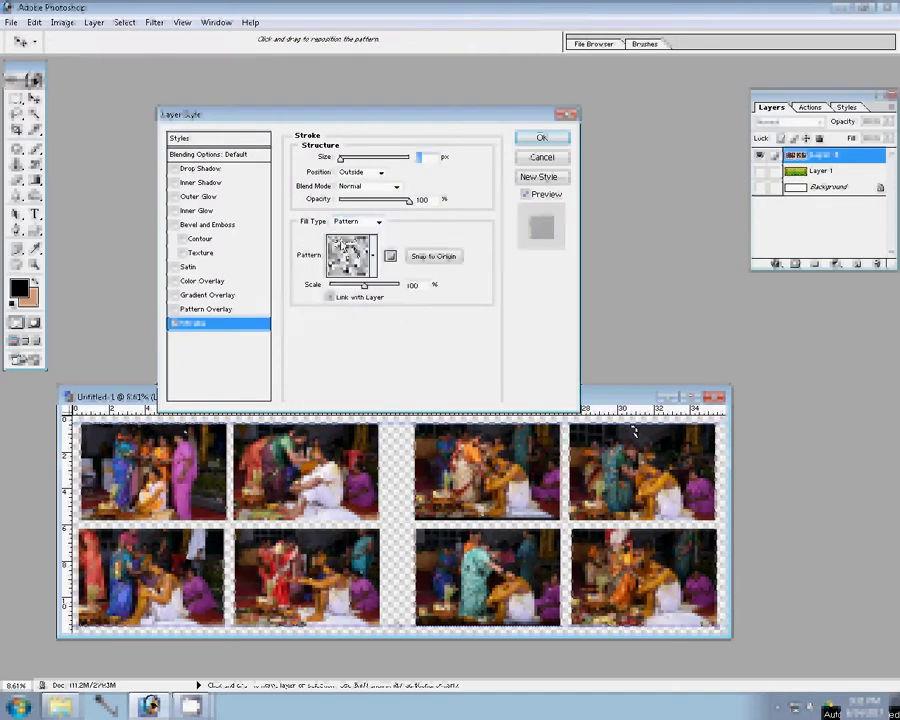
pyautogui.write('22')
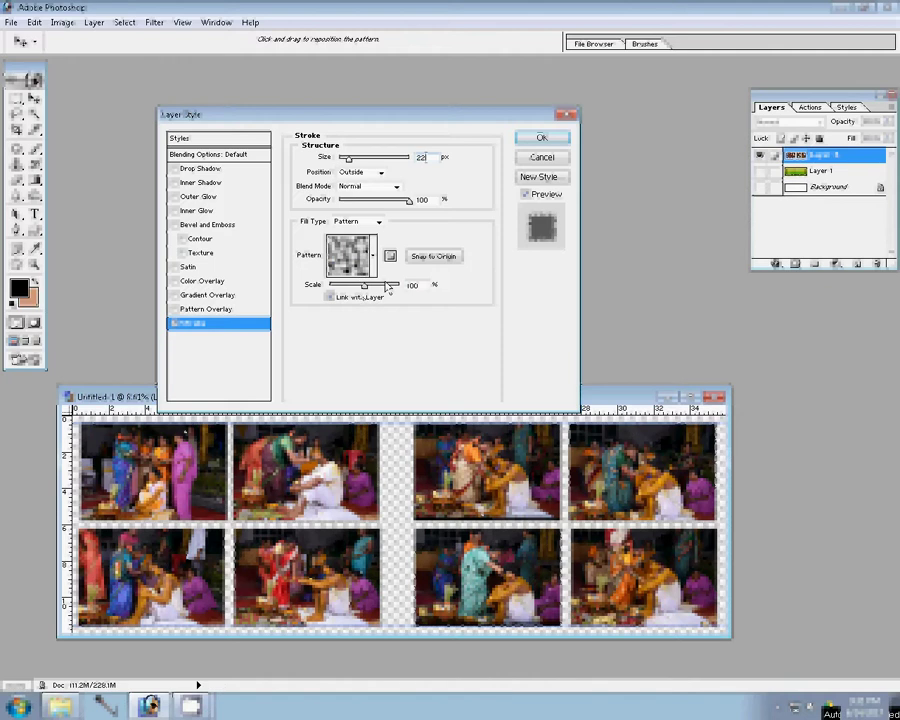
pyautogui.doubleClick(412, 285)
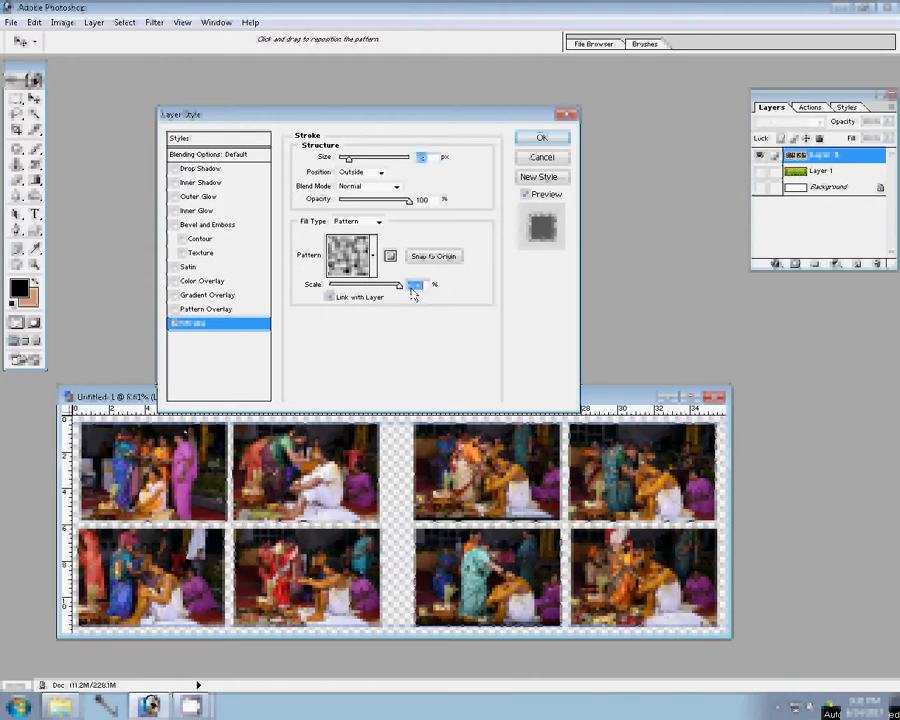
pyautogui.write('1000')
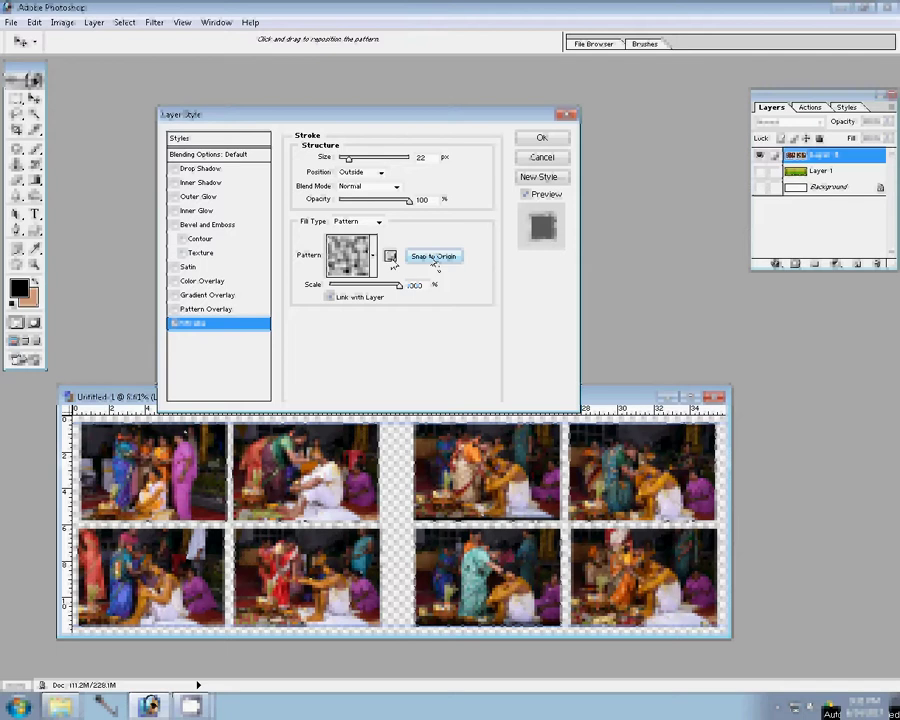
# - Snap the stroke pattern to origin, save it as a preset, and apply the stroke
pyautogui.click(433, 258)
pyautogui.click(390, 256)
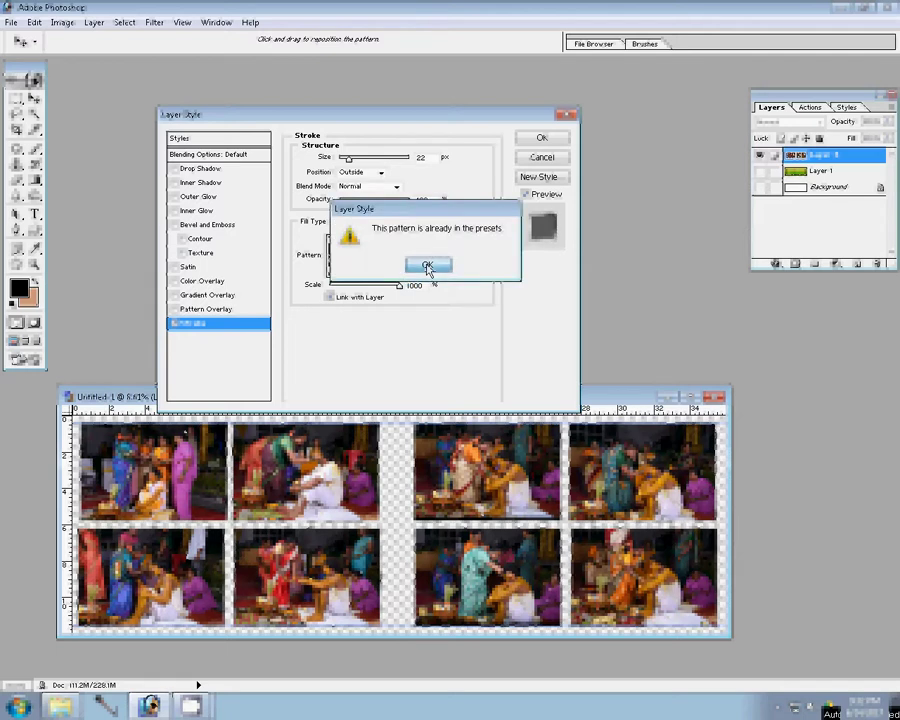
pyautogui.click(428, 266)
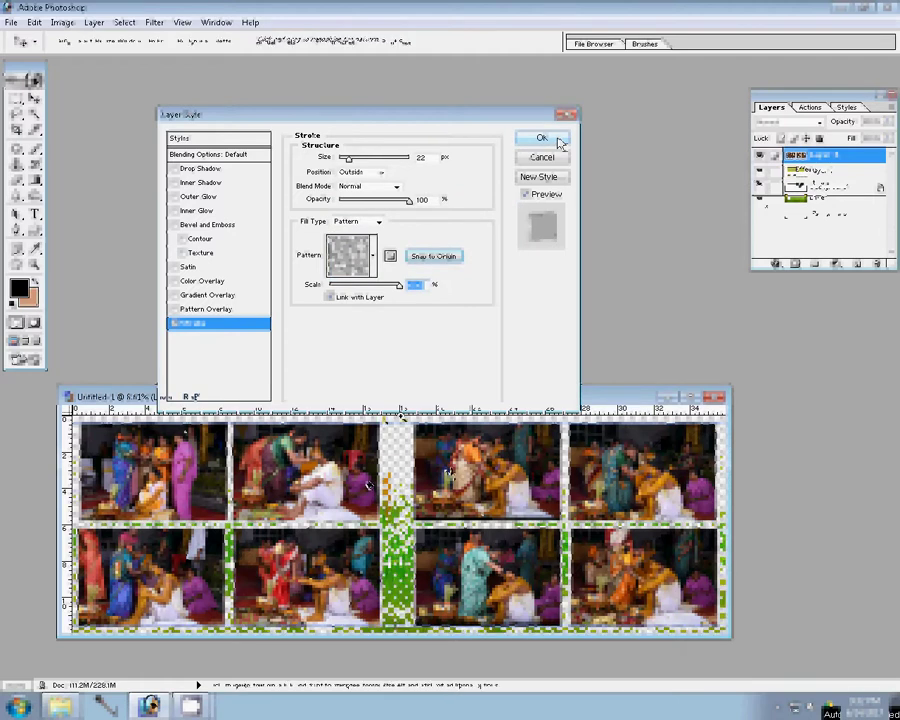
pyautogui.click(558, 142)
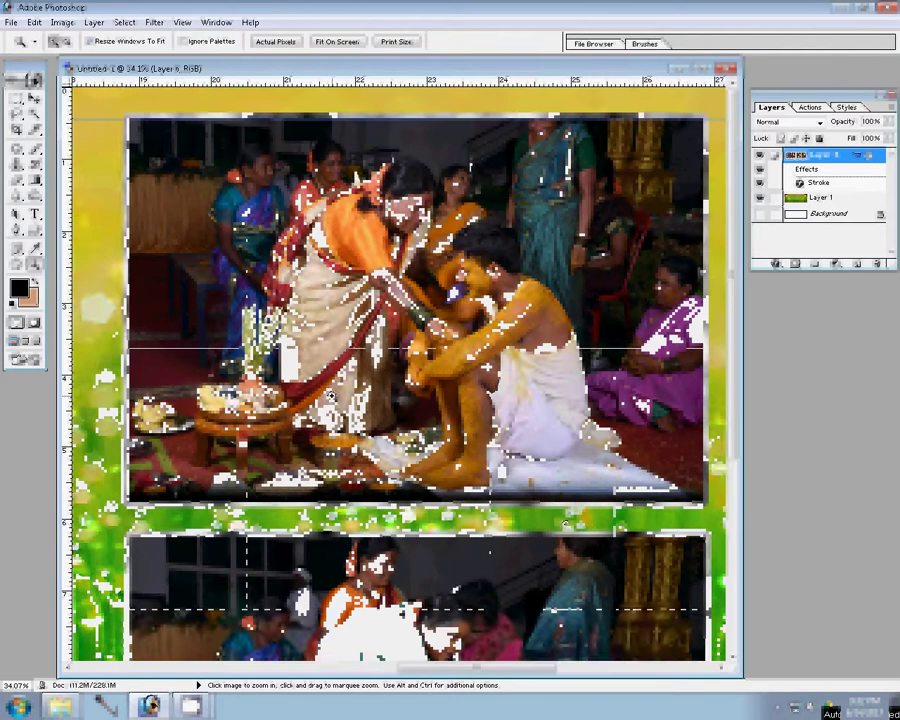
# - Reopen the Stroke effect and cut its pattern scale from 1000% to roughly 100%
pyautogui.click(776, 263)
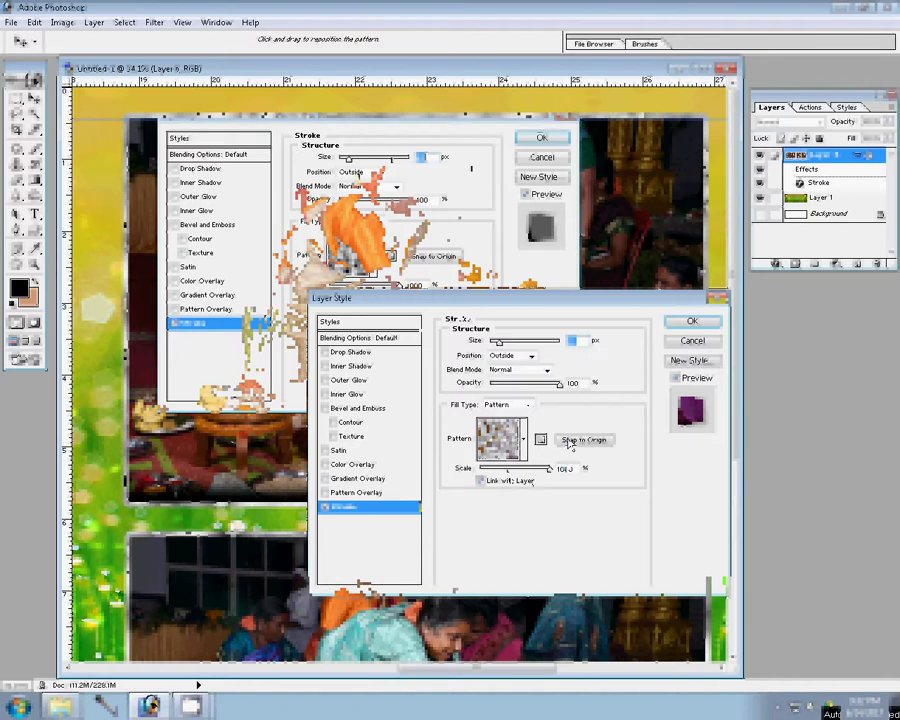
pyautogui.moveTo(548, 468); pyautogui.dragTo(478, 480)
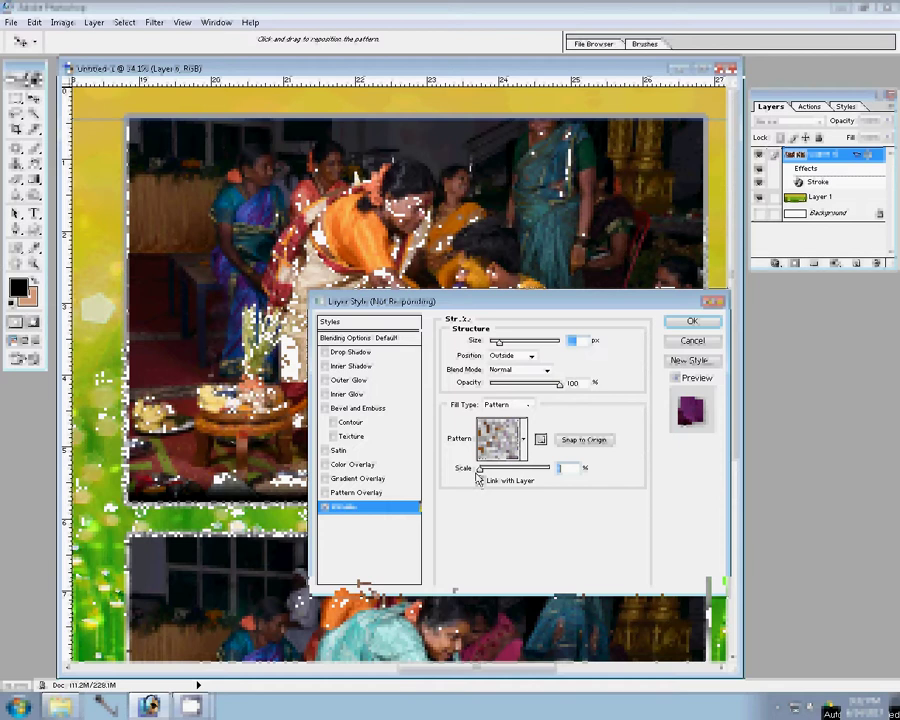
pyautogui.press('Return')
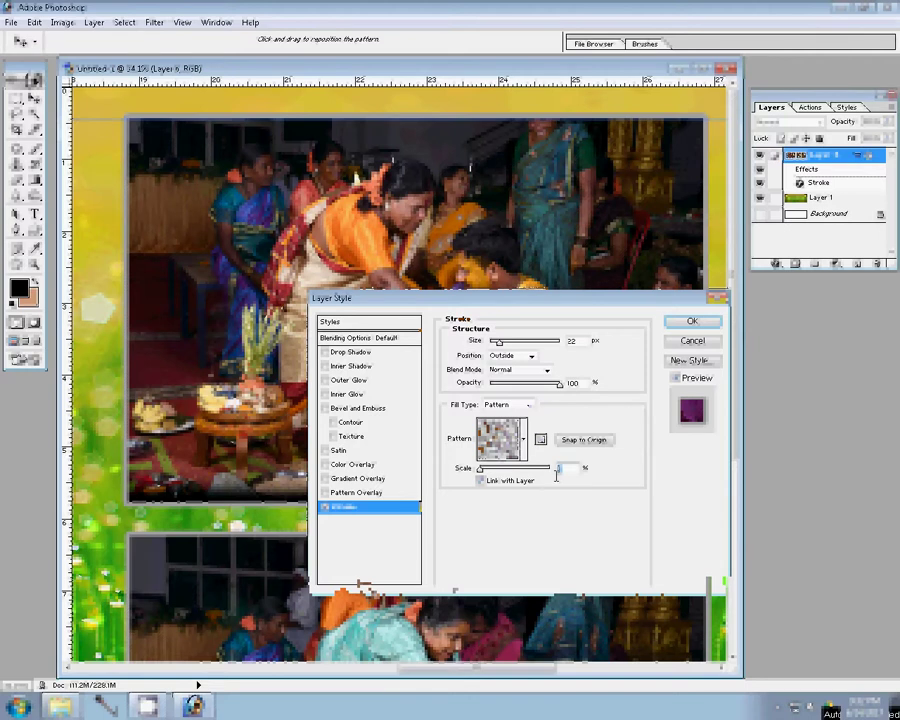
pyautogui.moveTo(557, 467); pyautogui.dragTo(643, 470)
pyautogui.write('110')
pyautogui.click(703, 325)
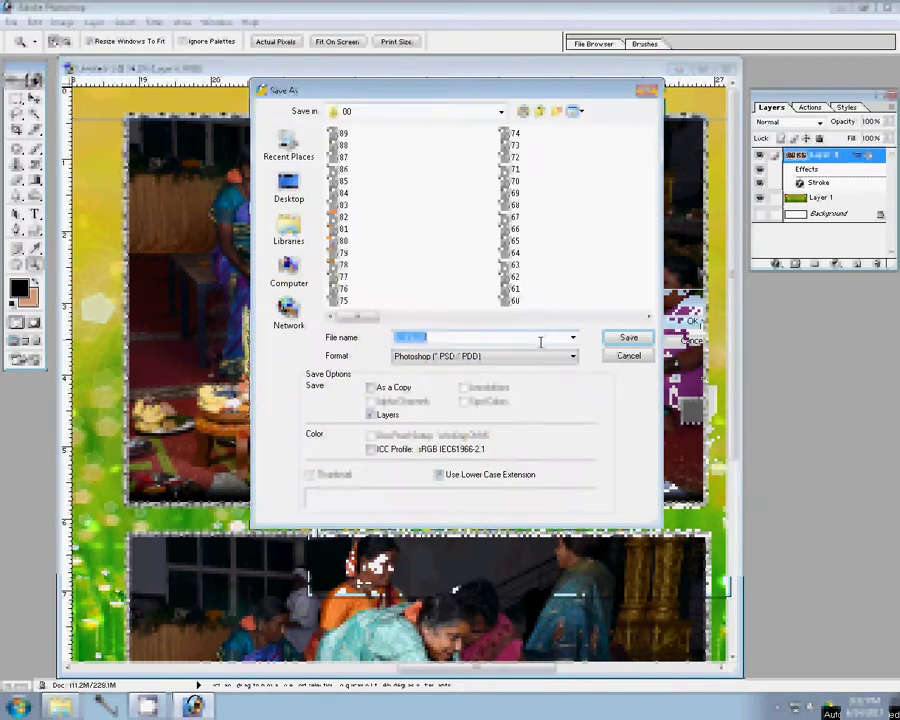
# - Save the album spread as 90.psd in Photoshop format and close the document
pyautogui.write('90')
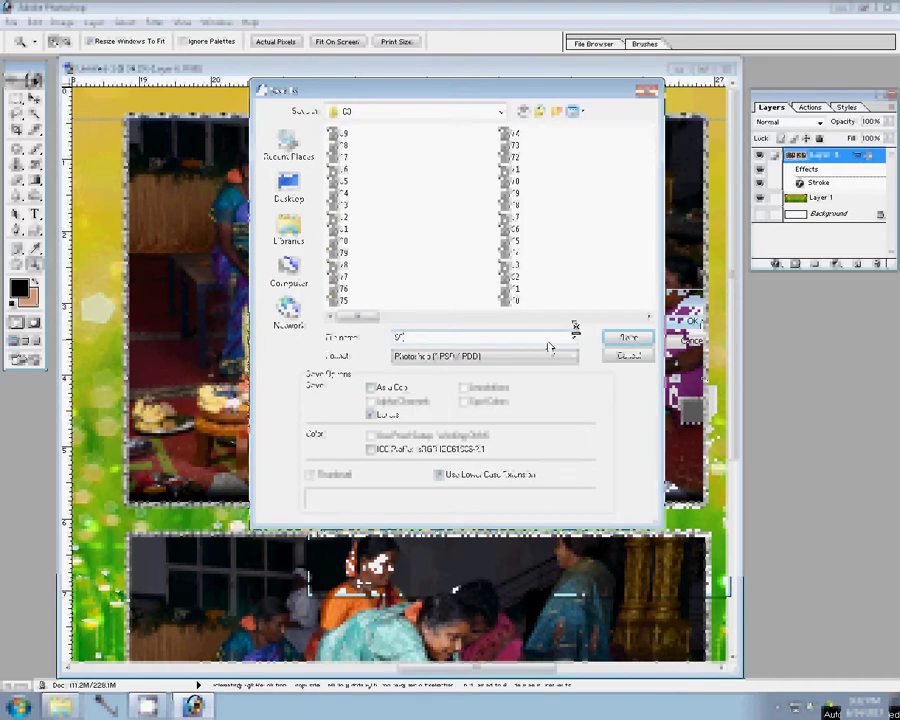
pyautogui.press('Return')
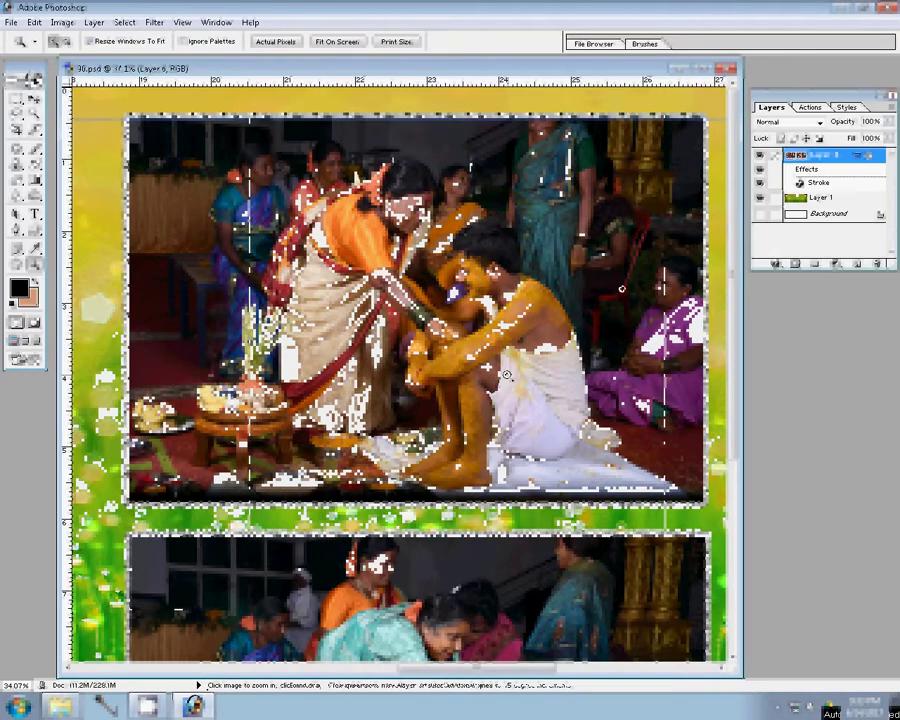
pyautogui.click(731, 68)
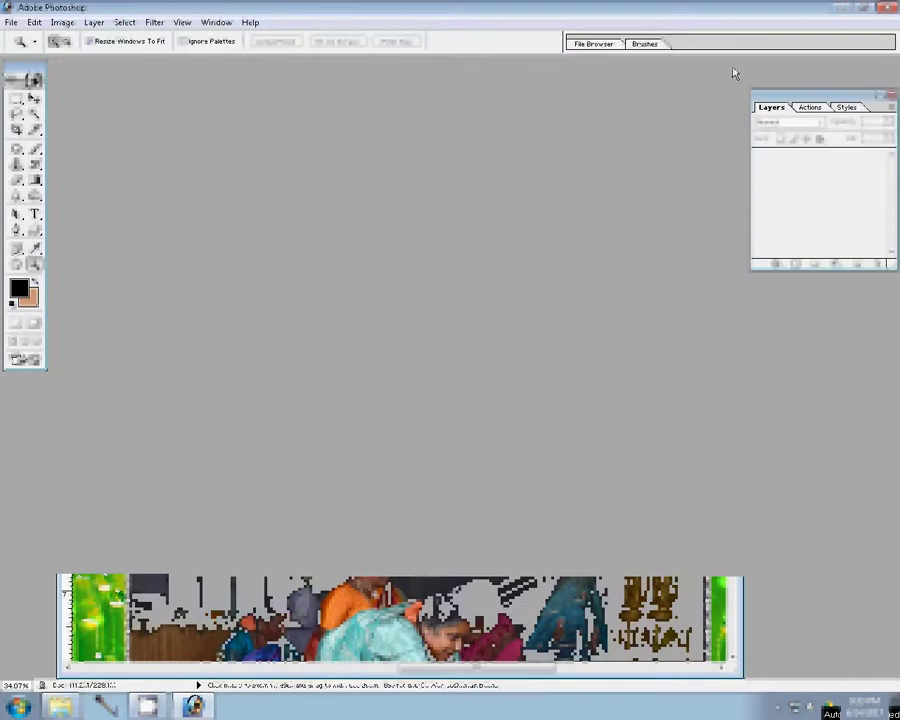